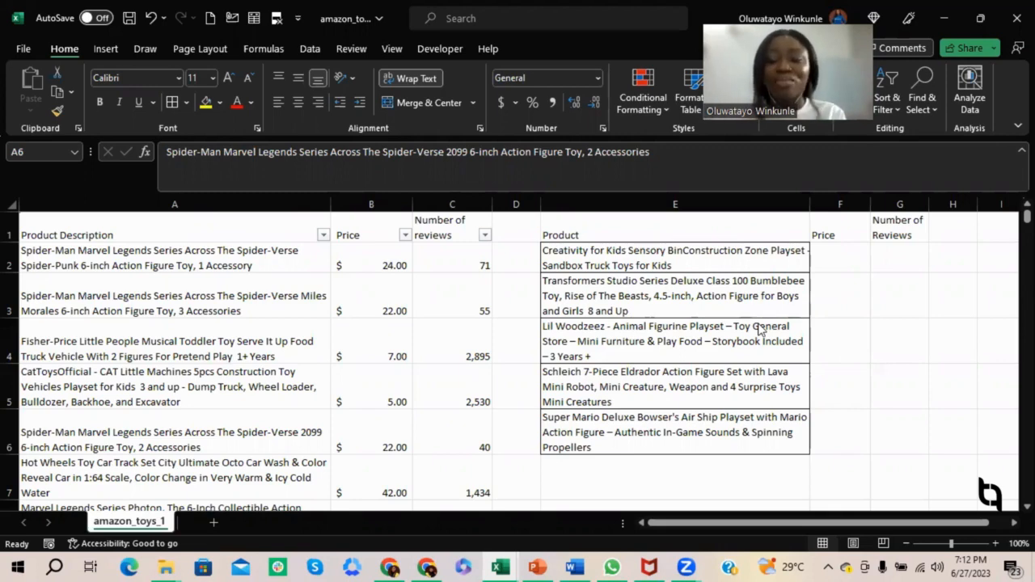
Enter the formula =INDEX(A:A,10,1) in cell F2 to return the tenth entry of the Product Description column
left_click(823, 263)
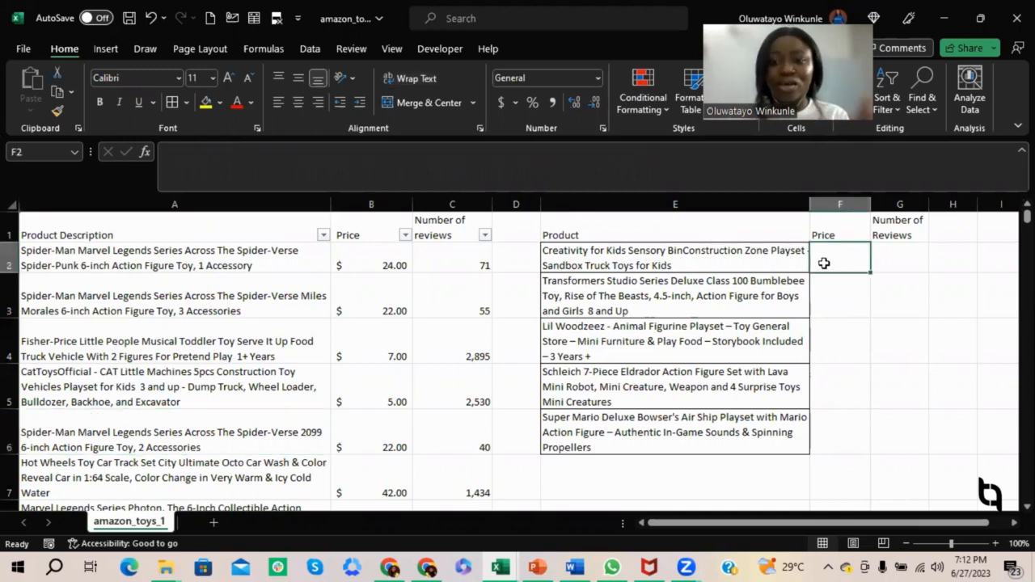
type("=in")
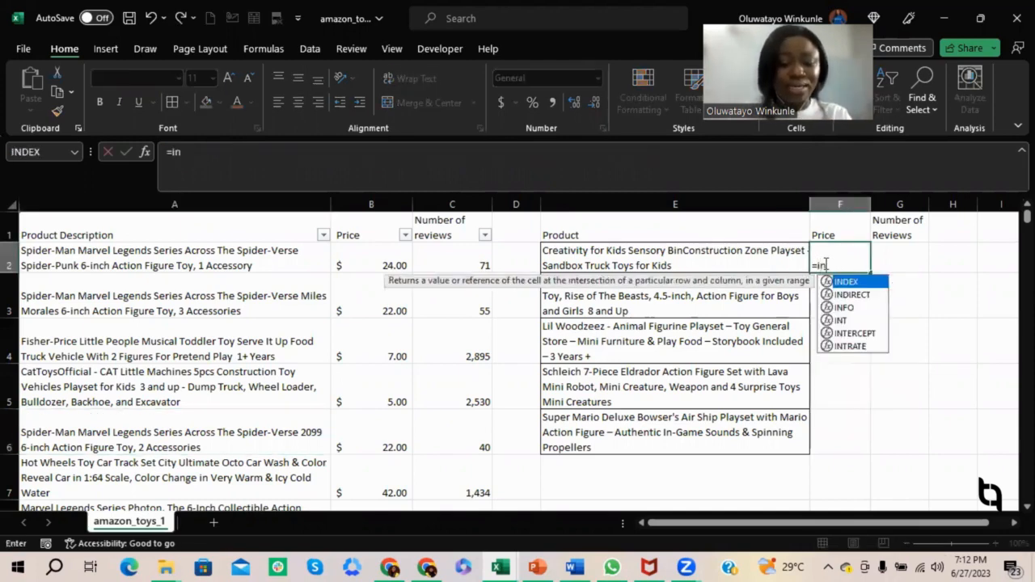
type("dex")
key("Tab")
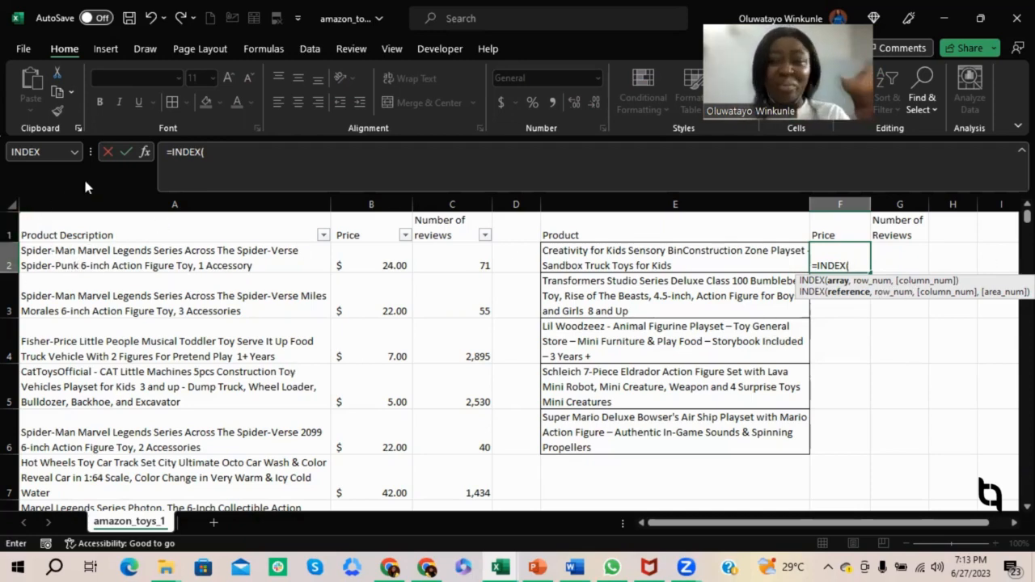
left_click(124, 198)
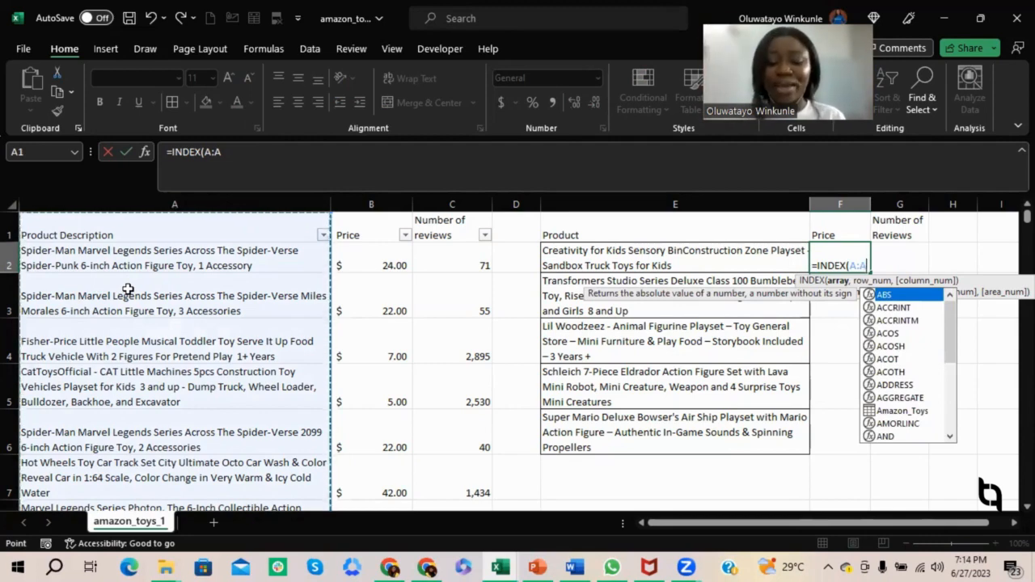
type(",")
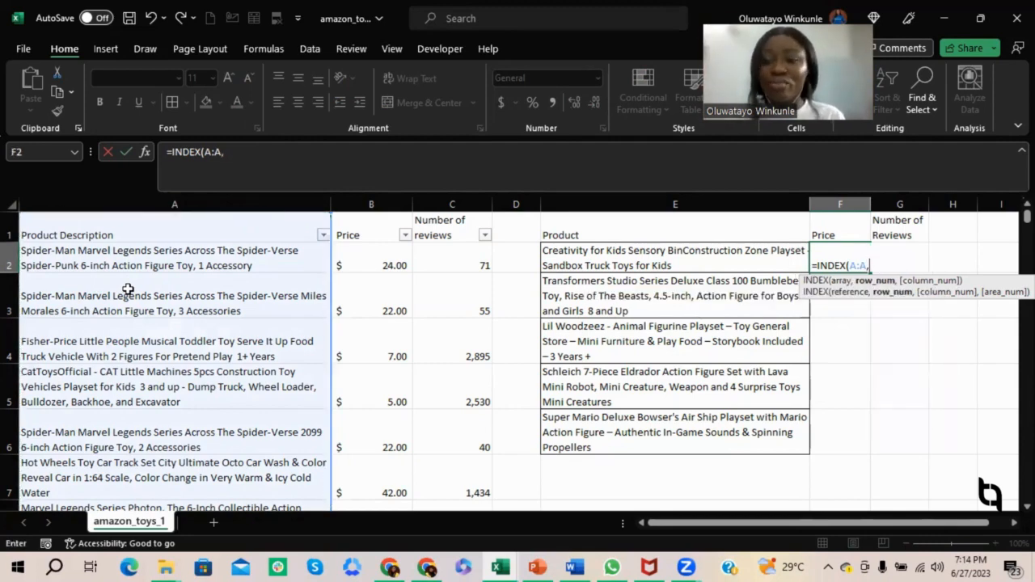
type("10")
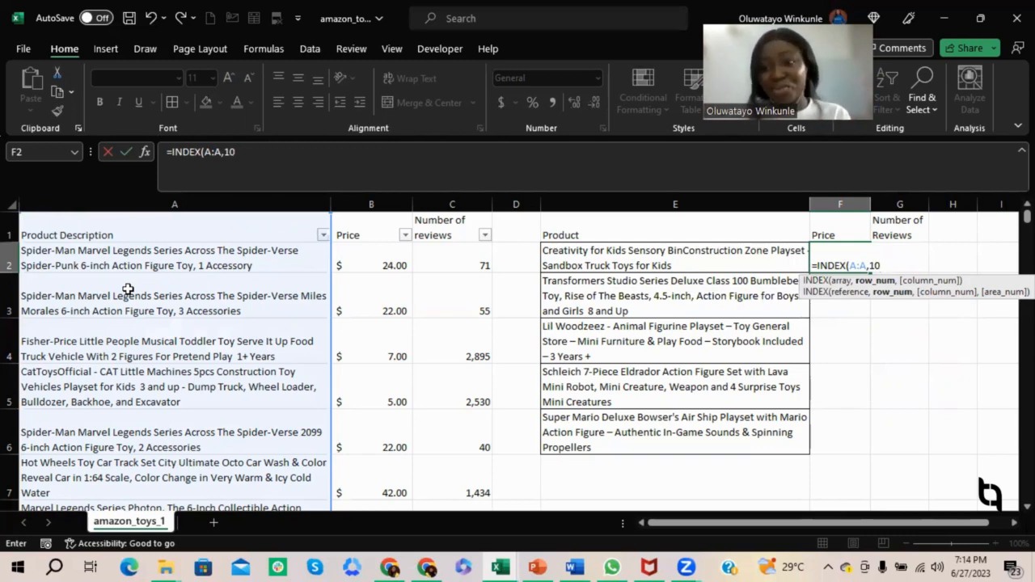
type(",1")
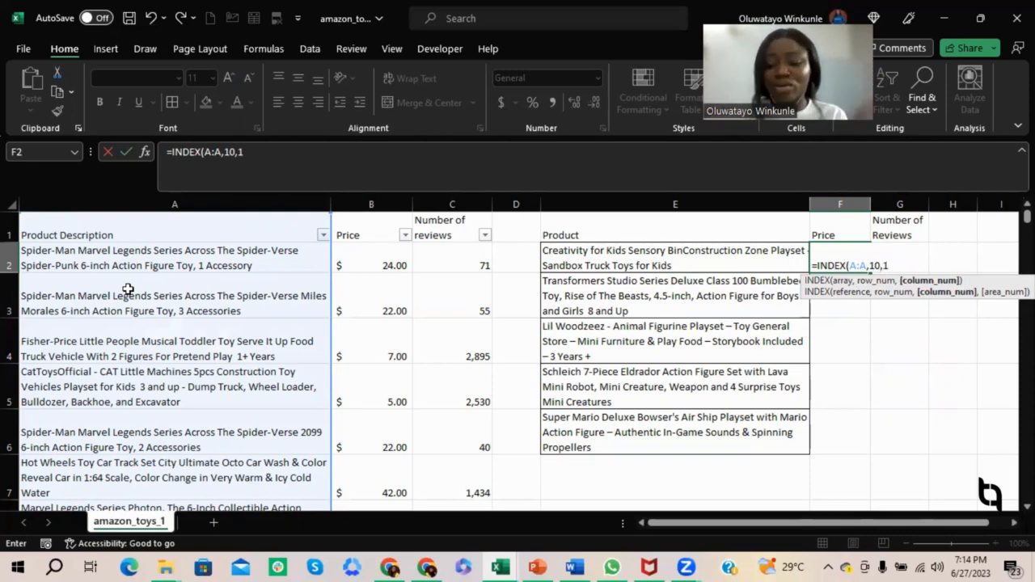
type(")")
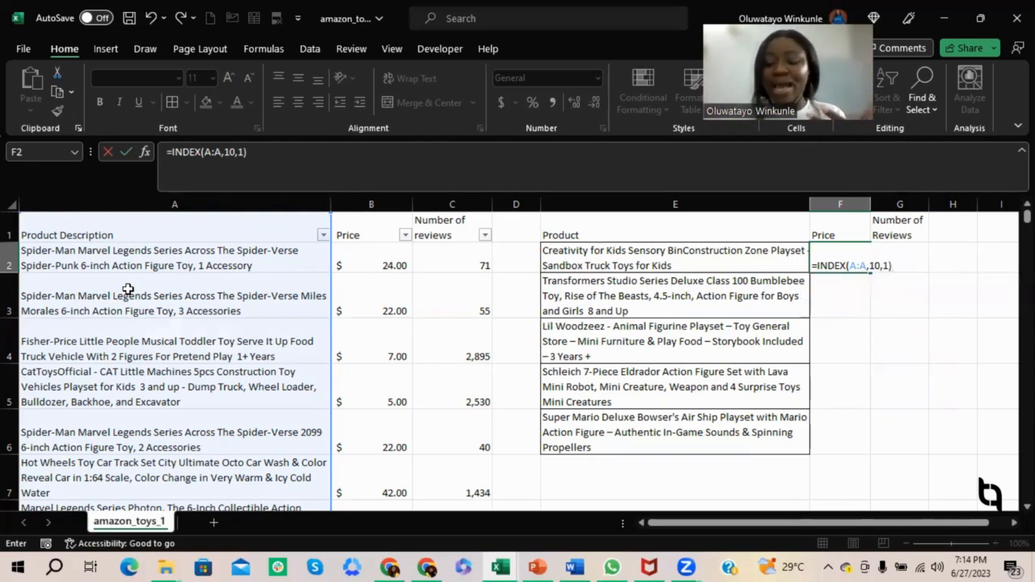
key("Return")
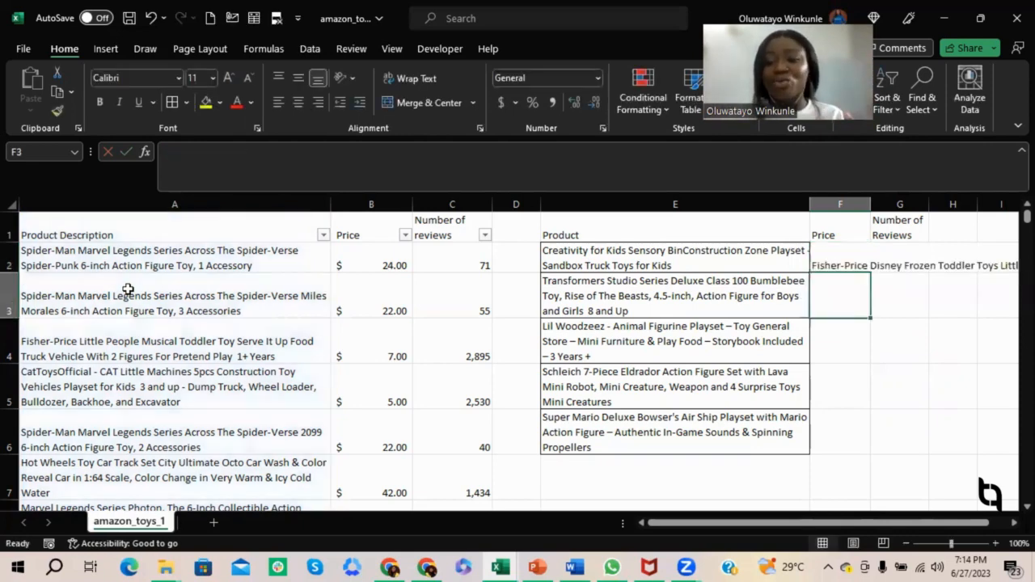
Compare the result of the INDEX formula in F2 with the product description in row 10
left_click(850, 253)
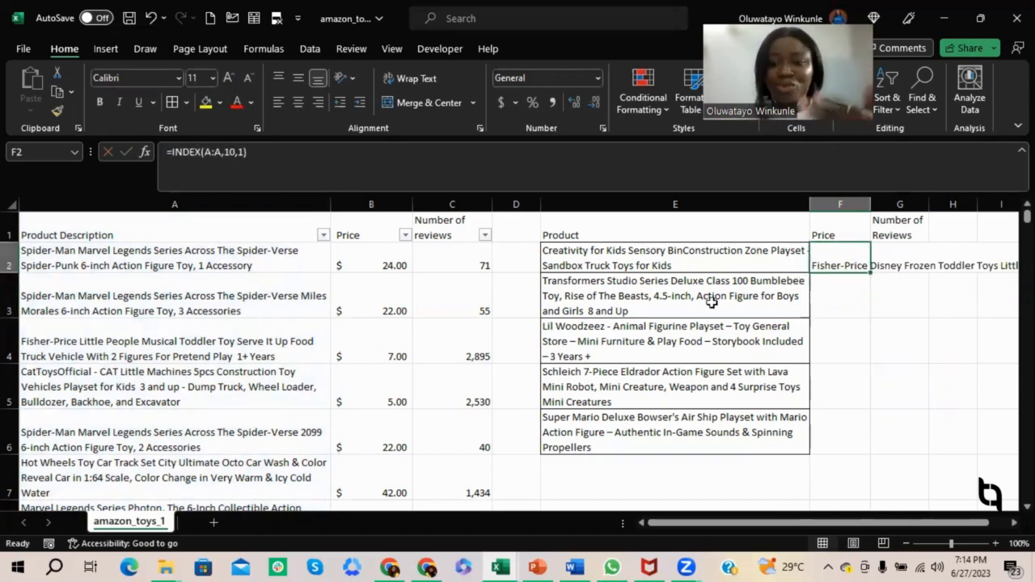
scroll(93, 371, "down", 2)
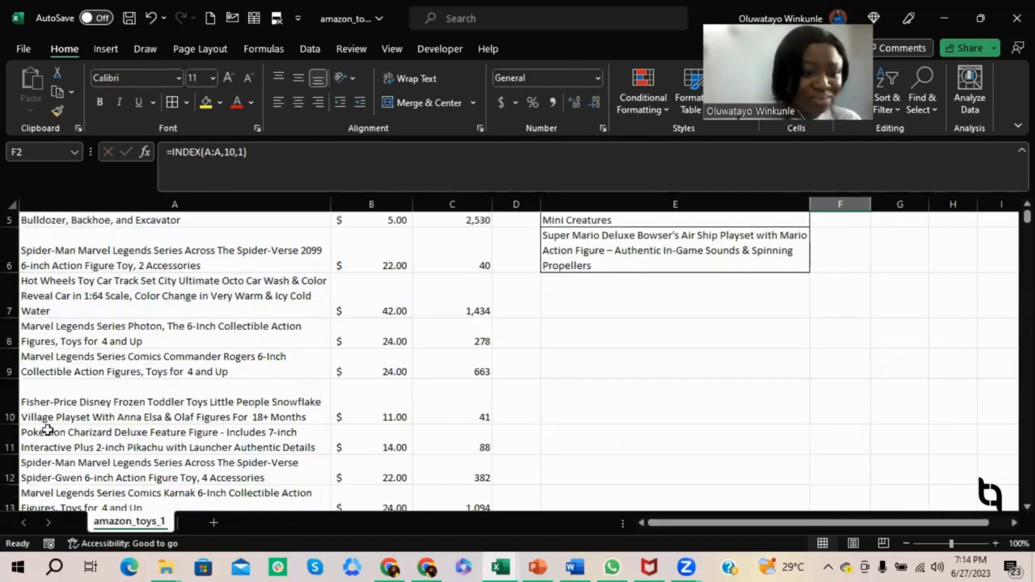
left_click(10, 409)
scroll(143, 431, "up", 1)
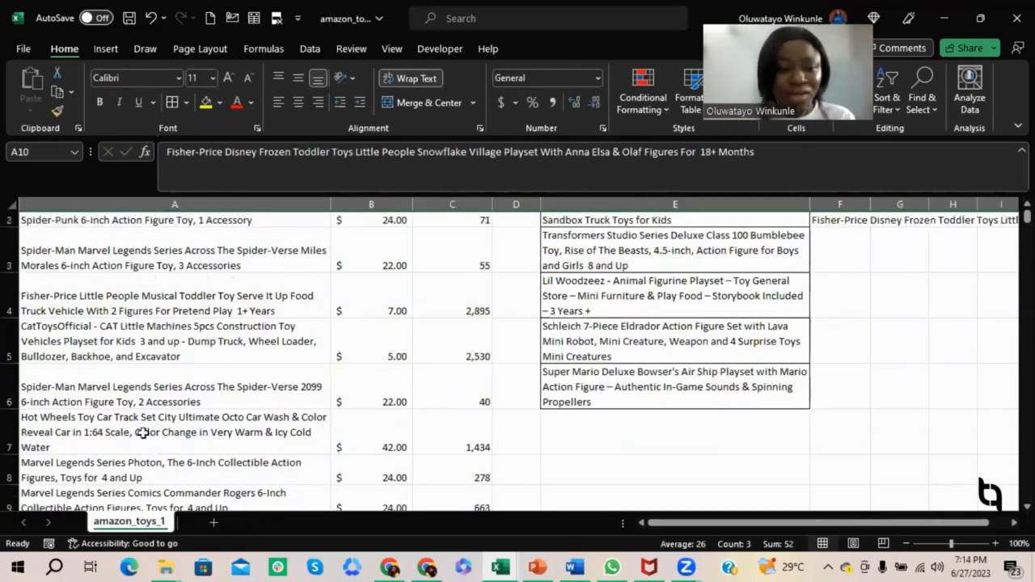
scroll(142, 430, "down", 1)
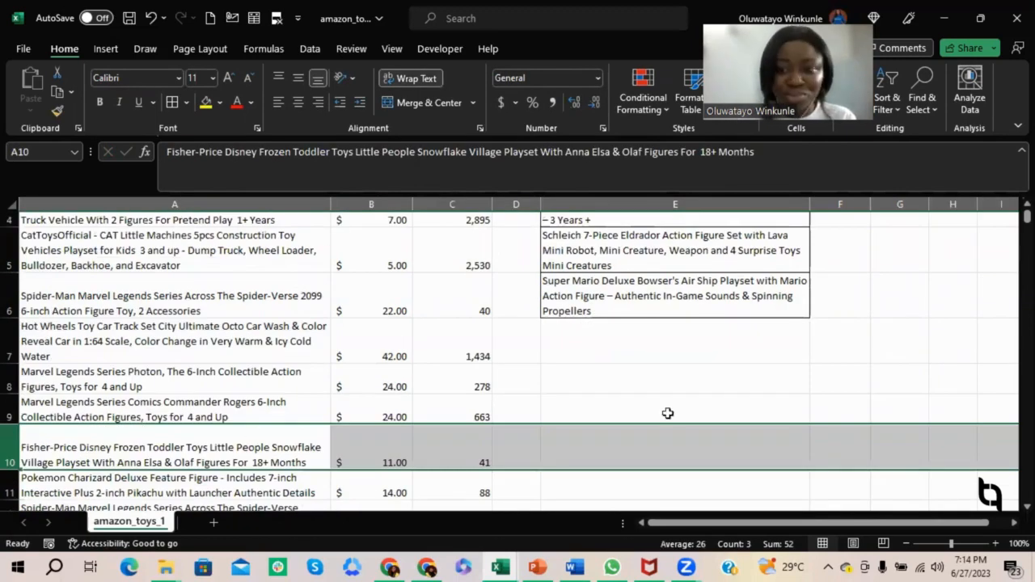
scroll(668, 414, "up", 1)
Clear cell F2 and try the formula =INDEX(A:A,10,3) there, with column number 3 on the single-column array
left_click(834, 259)
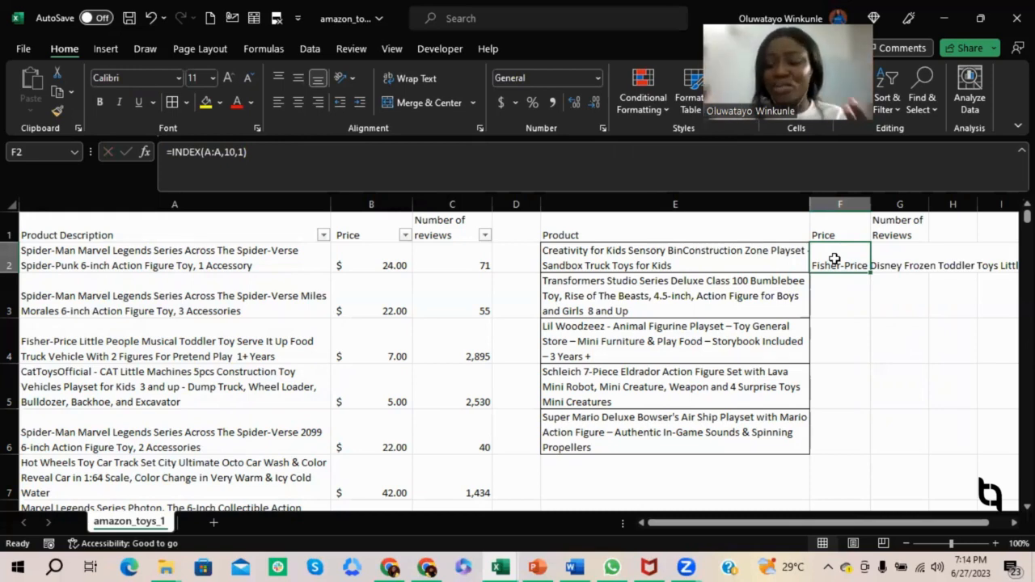
key("Delete")
type("=ind")
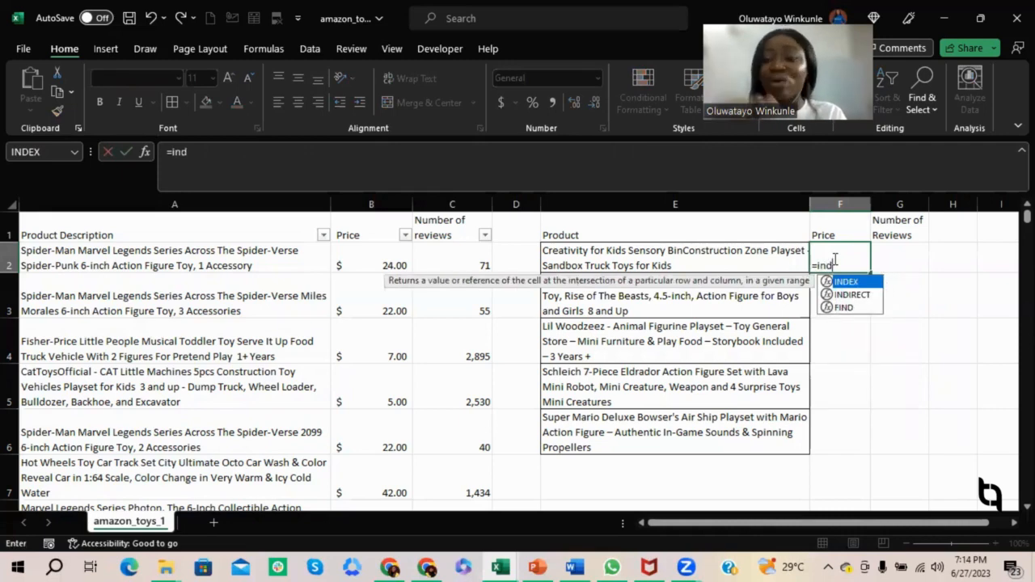
key("Tab")
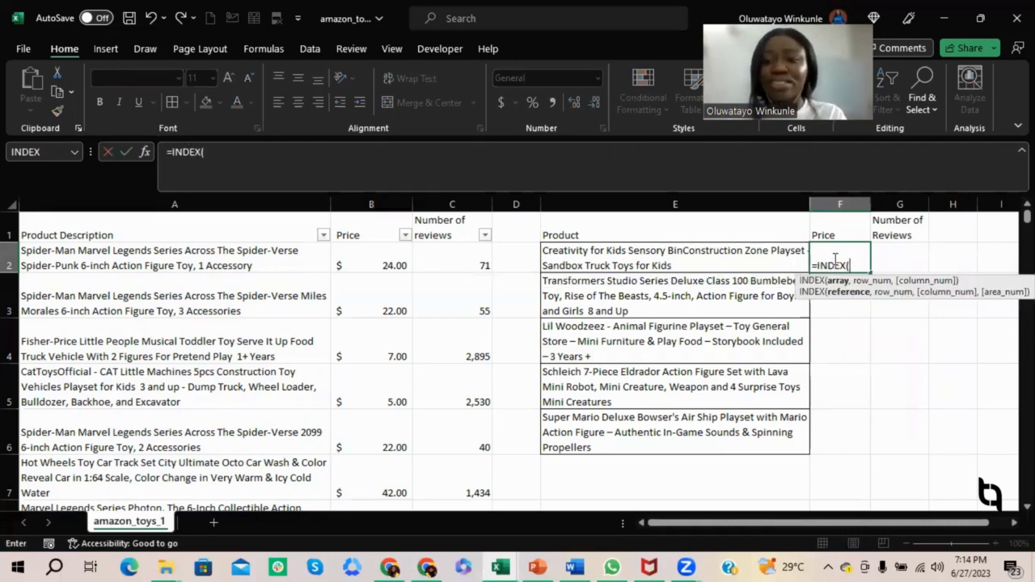
left_click(172, 202)
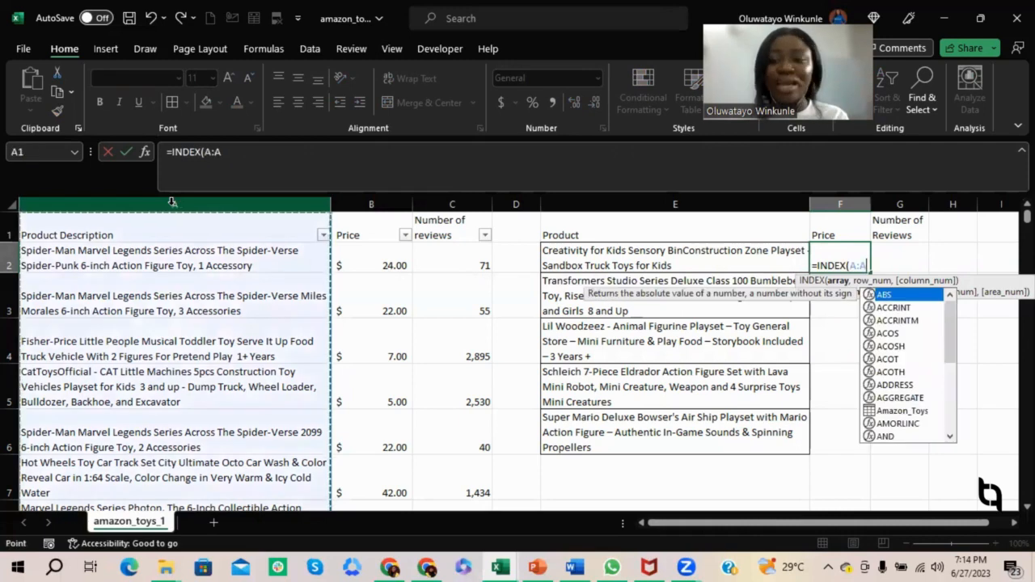
type(",")
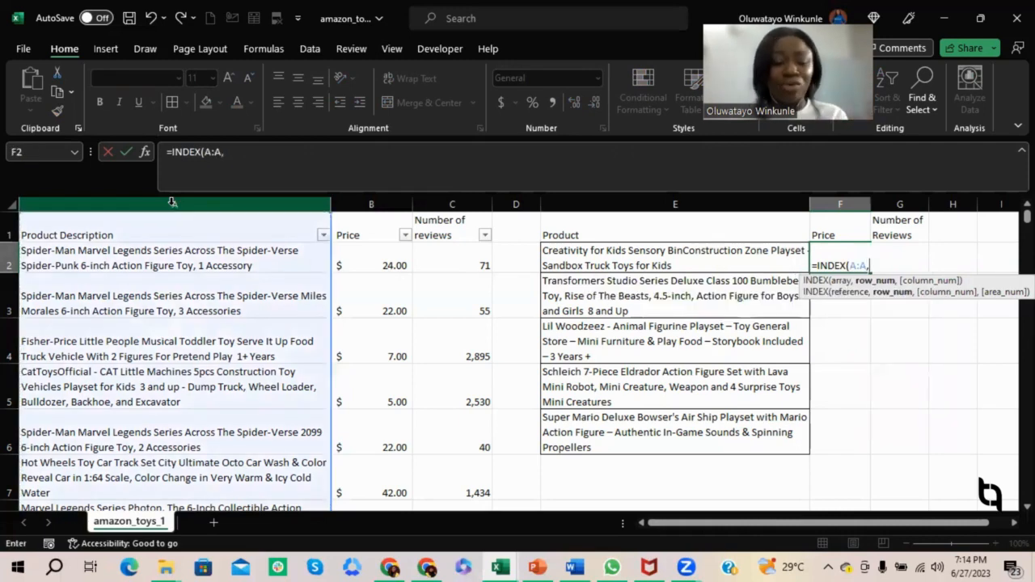
type("10")
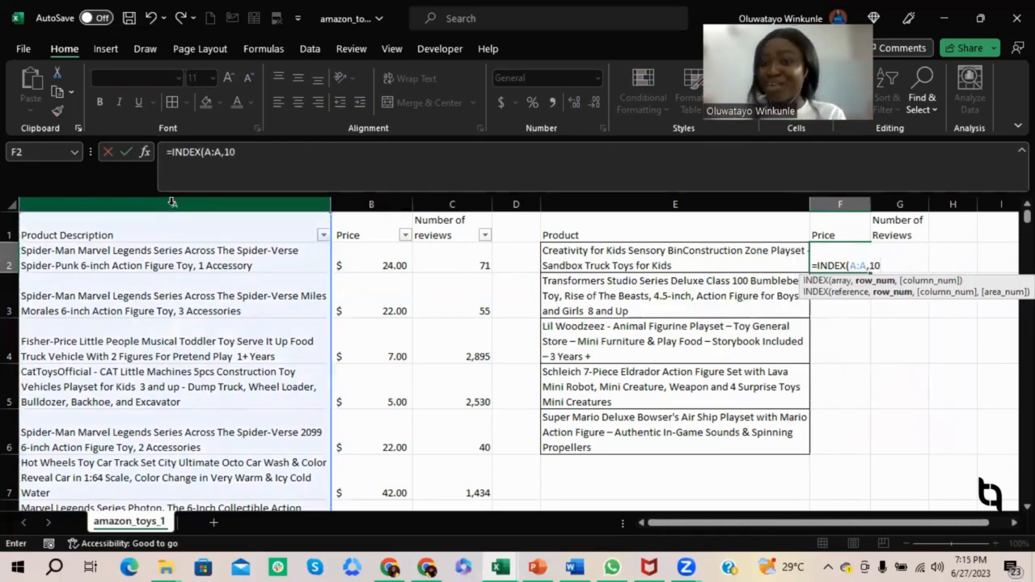
type(",")
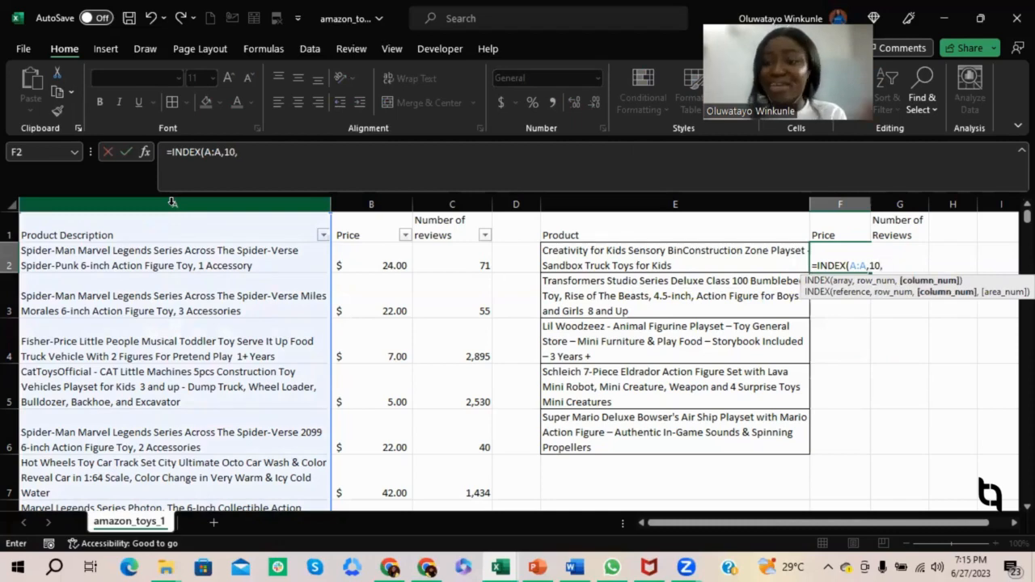
type("3")
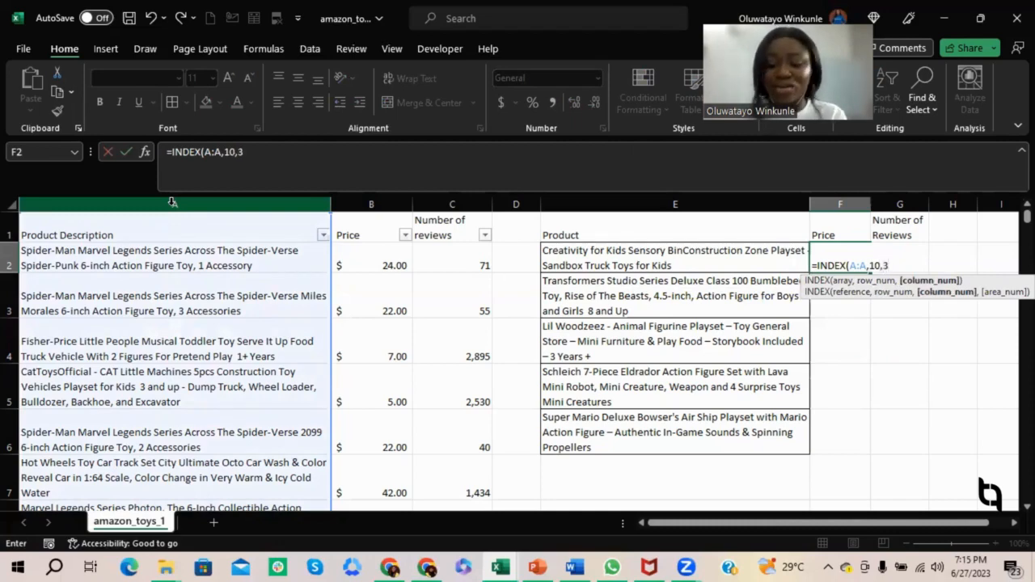
type(")")
key("Return")
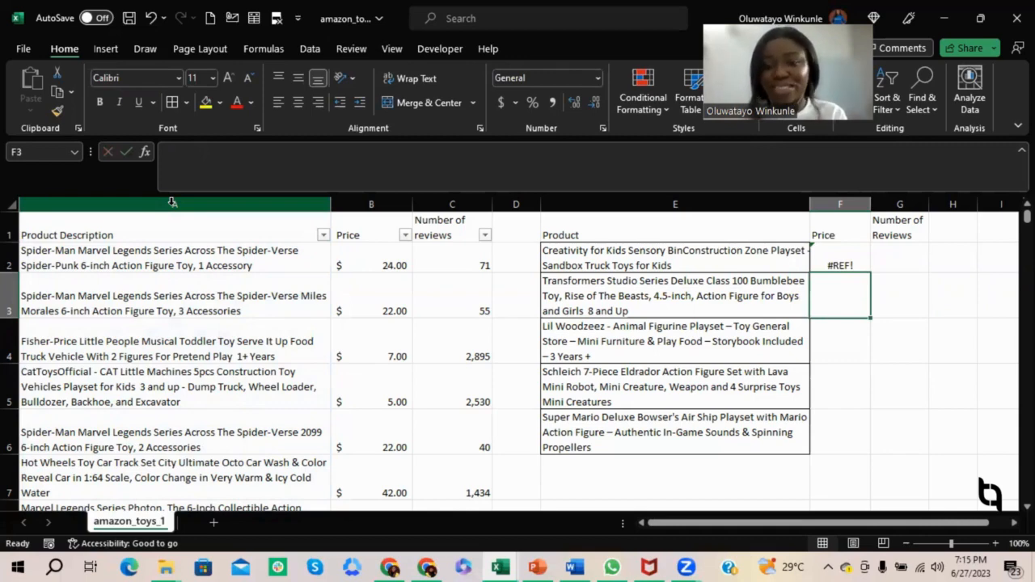
Clear cell F2 and enter =INDEX(A:C,10), using columns A to C as the array and 10 as the row number
left_click(842, 257)
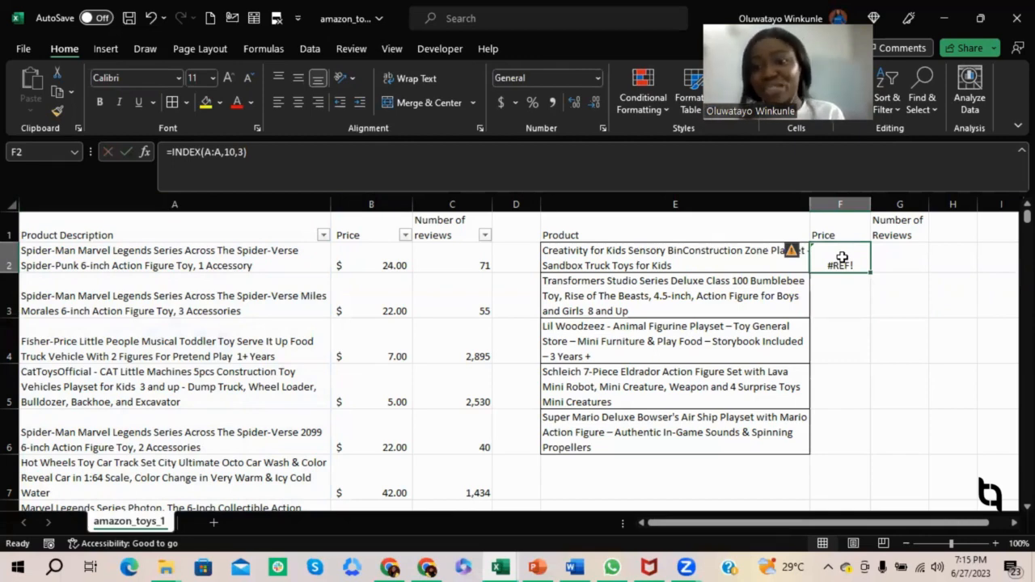
key("Delete")
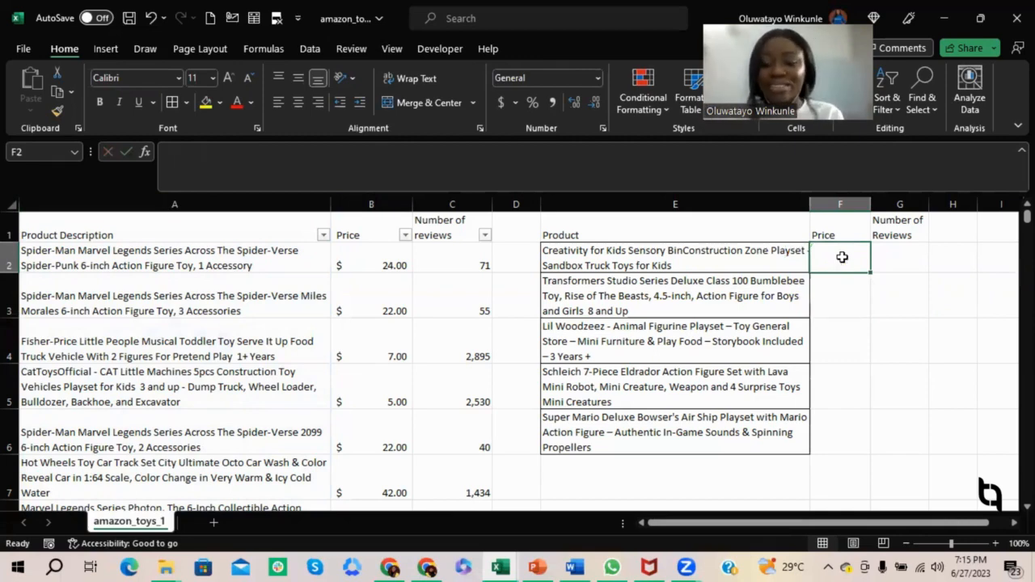
type("=")
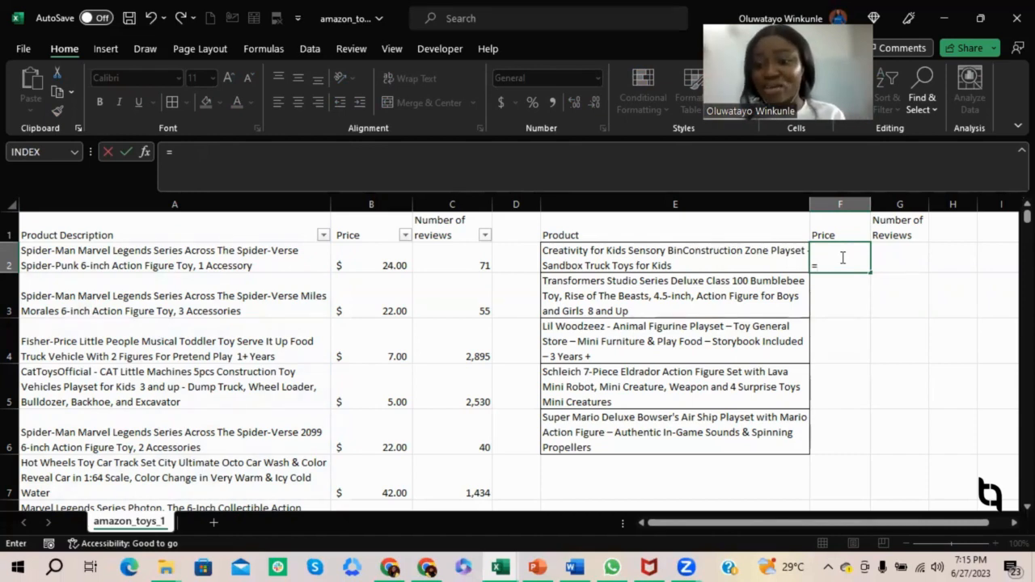
type("inde")
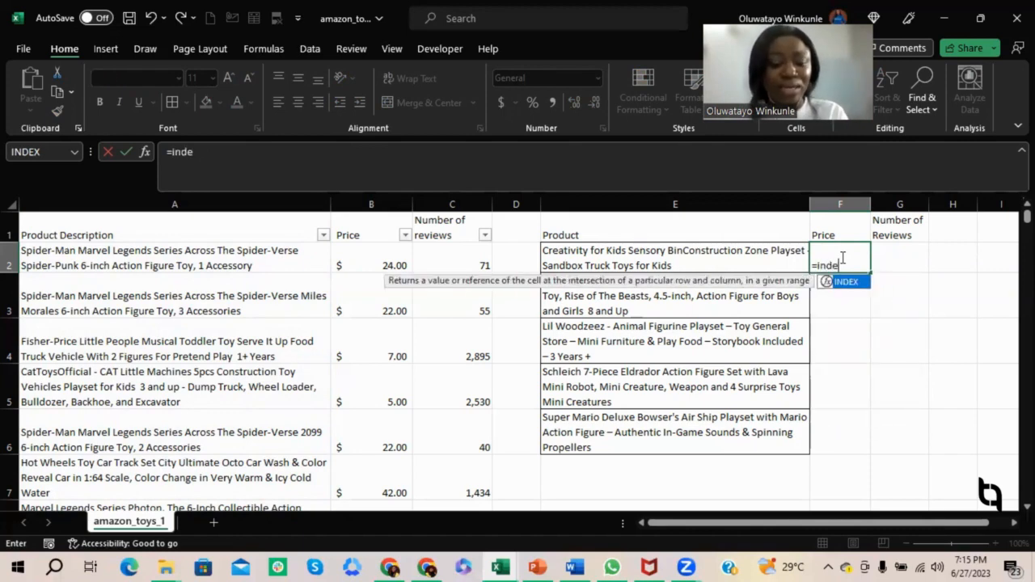
key("Tab")
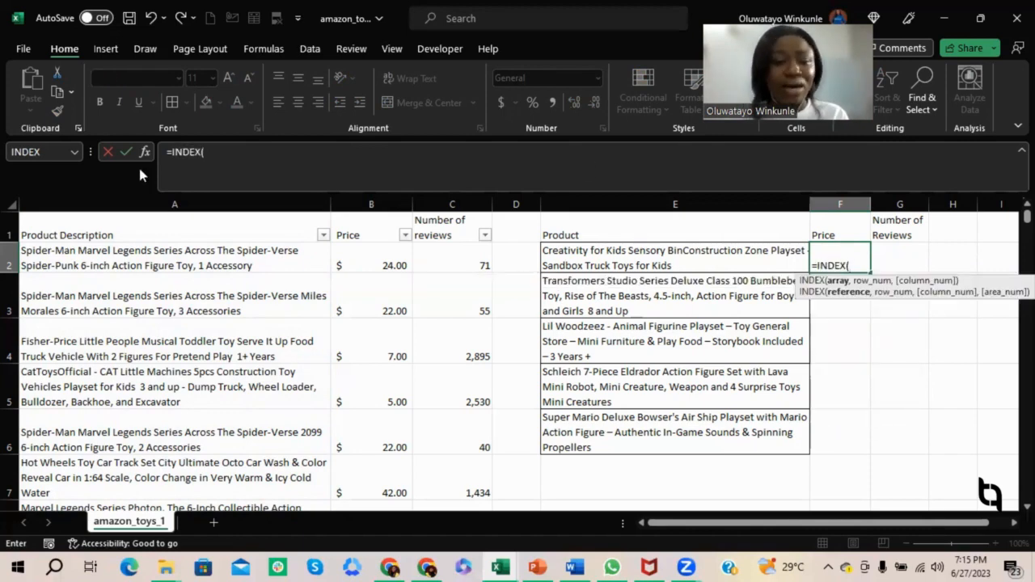
left_click(112, 204)
left_click_drag(406, 220, 457, 219)
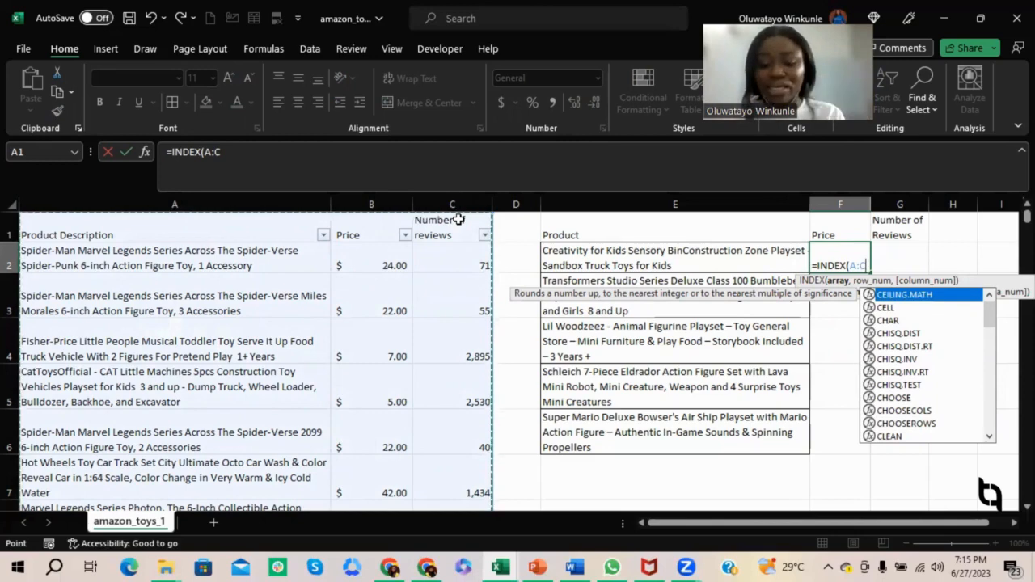
type(",10")
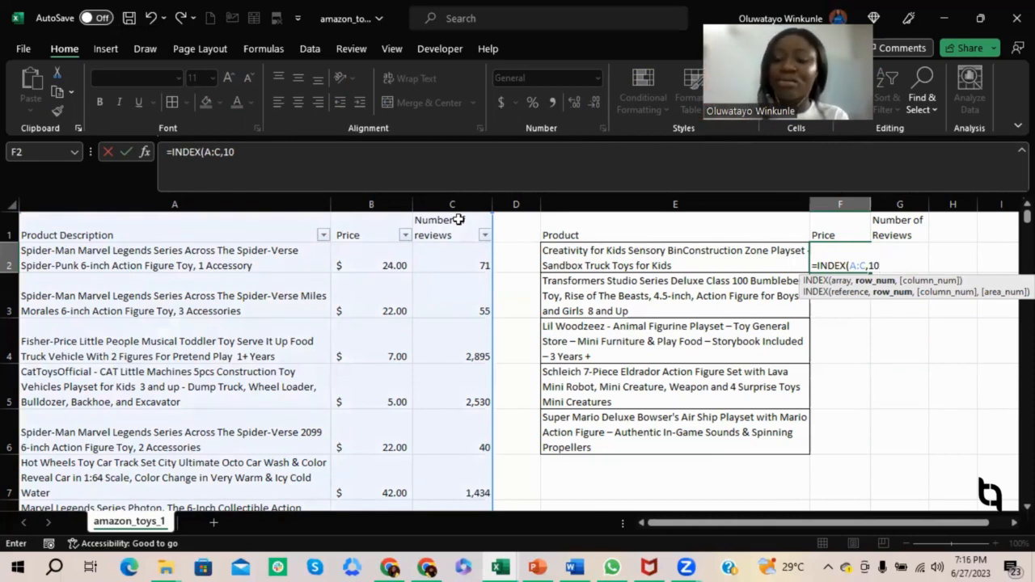
type(")")
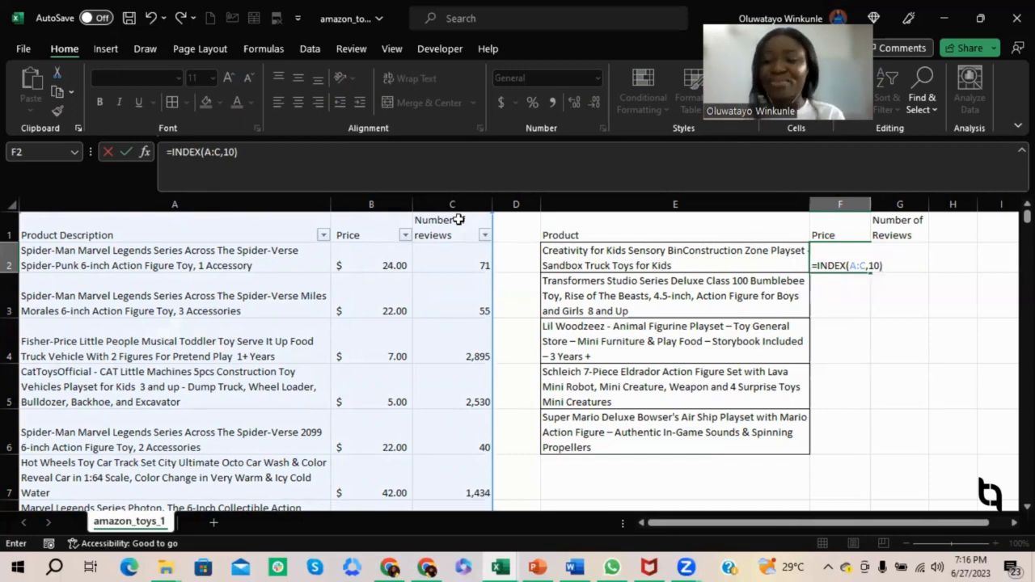
key("Return")
Add column number 3 to the formula in F2 so it reads =INDEX(A:C,10,3)
left_click(837, 256)
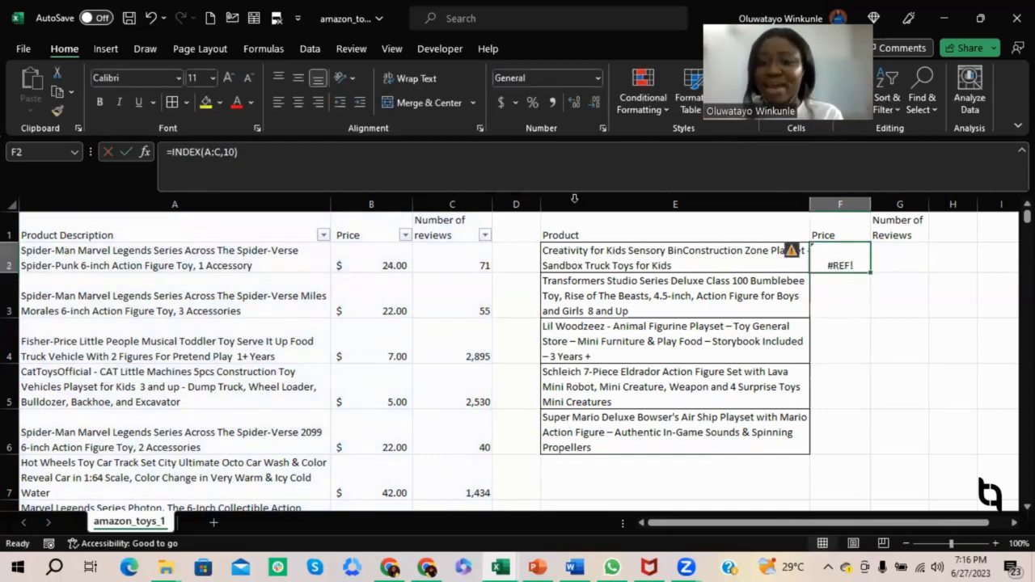
left_click(236, 152)
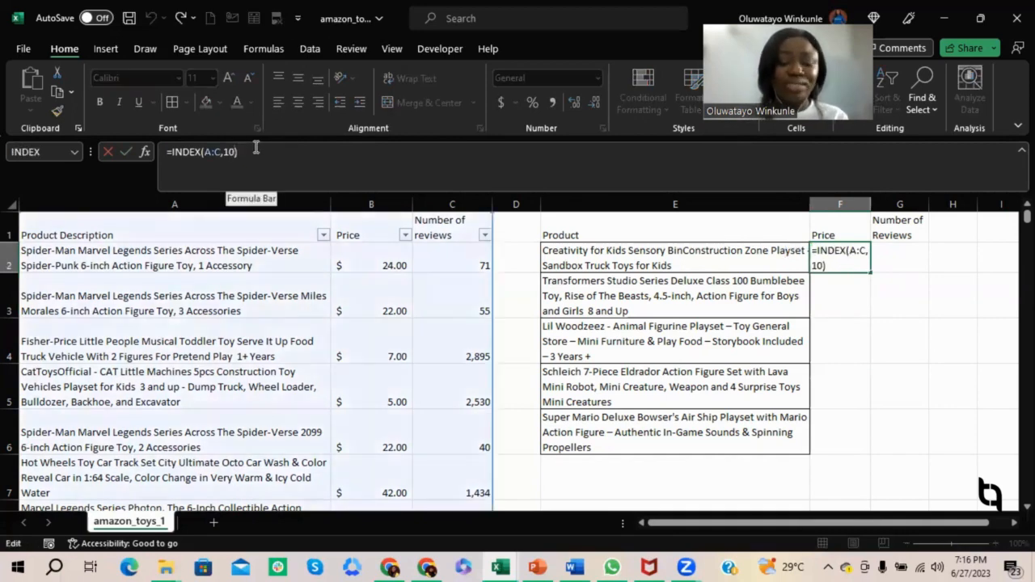
type(",")
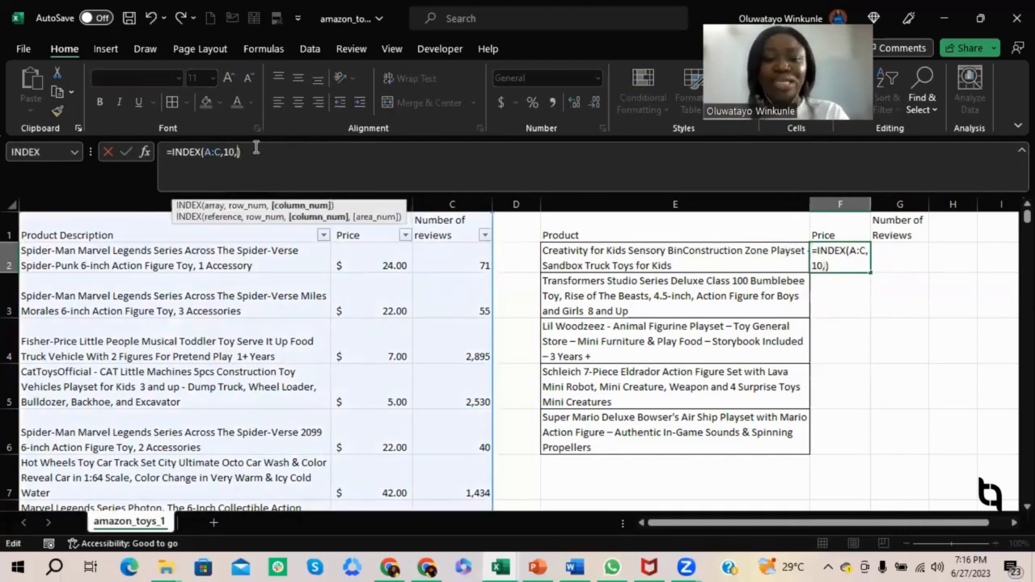
type("3")
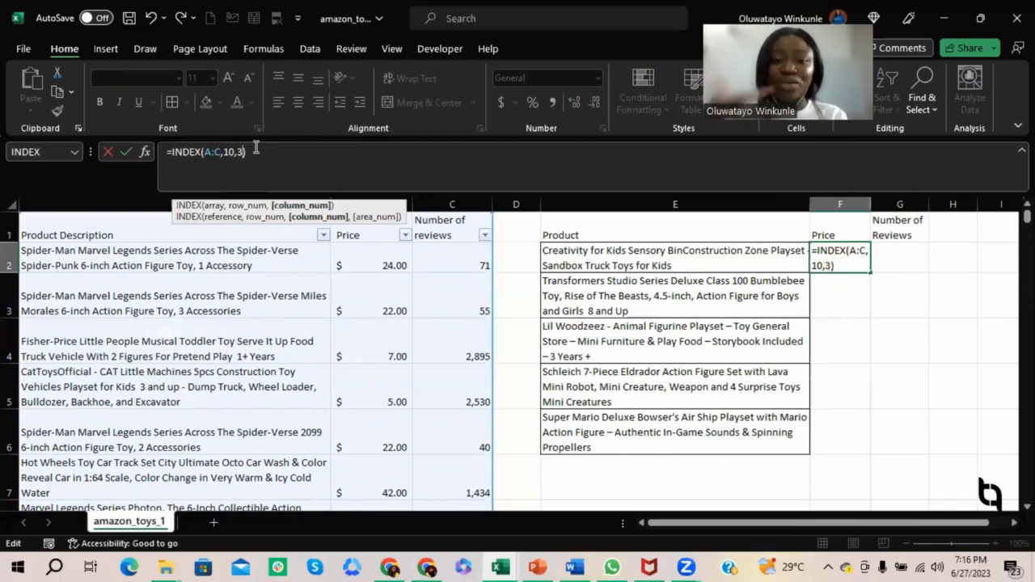
key("Return")
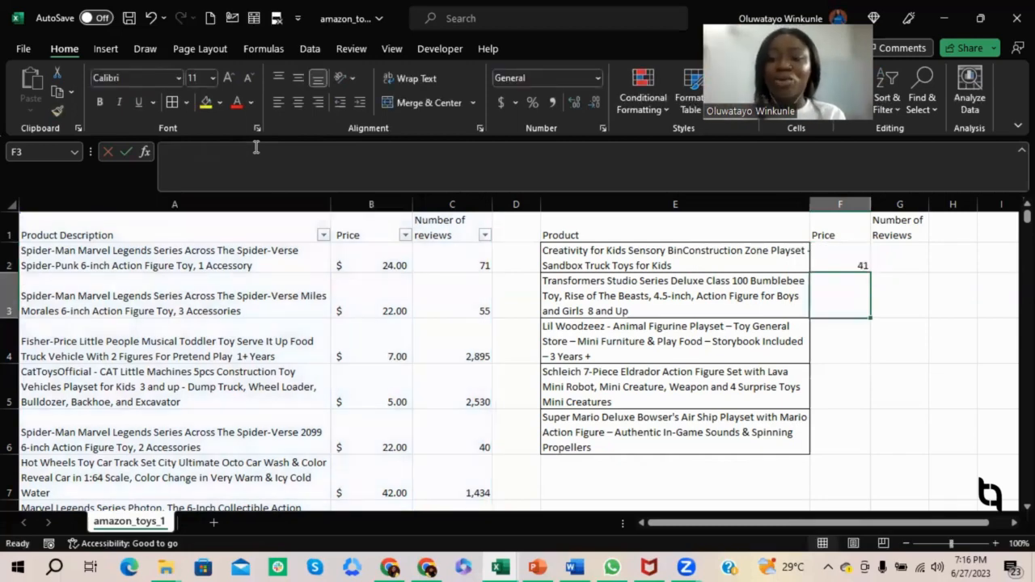
Change the column number in the F2 formula to 2 so it reads =INDEX(A:C,10,2)
left_click(851, 269)
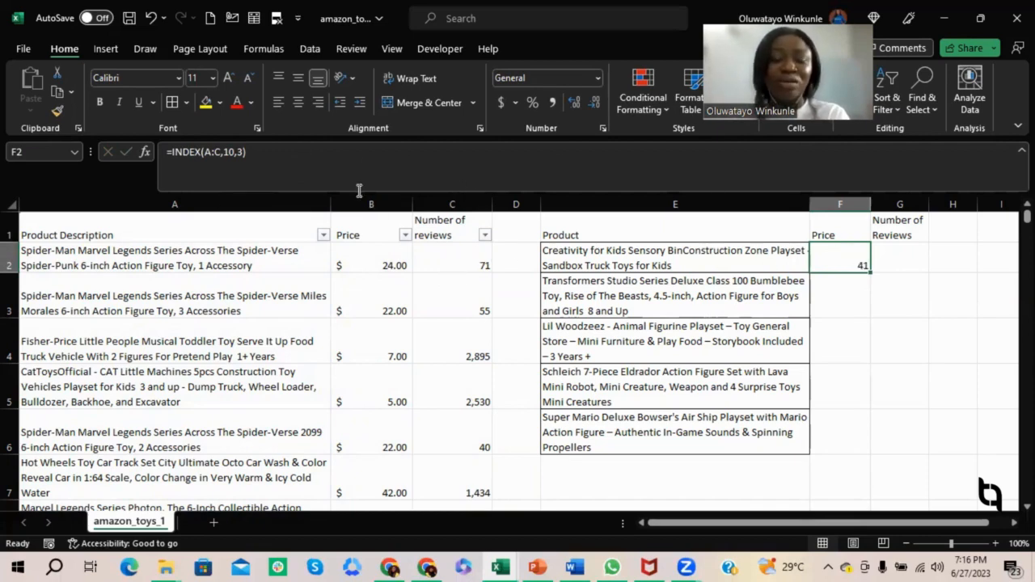
left_click(241, 152)
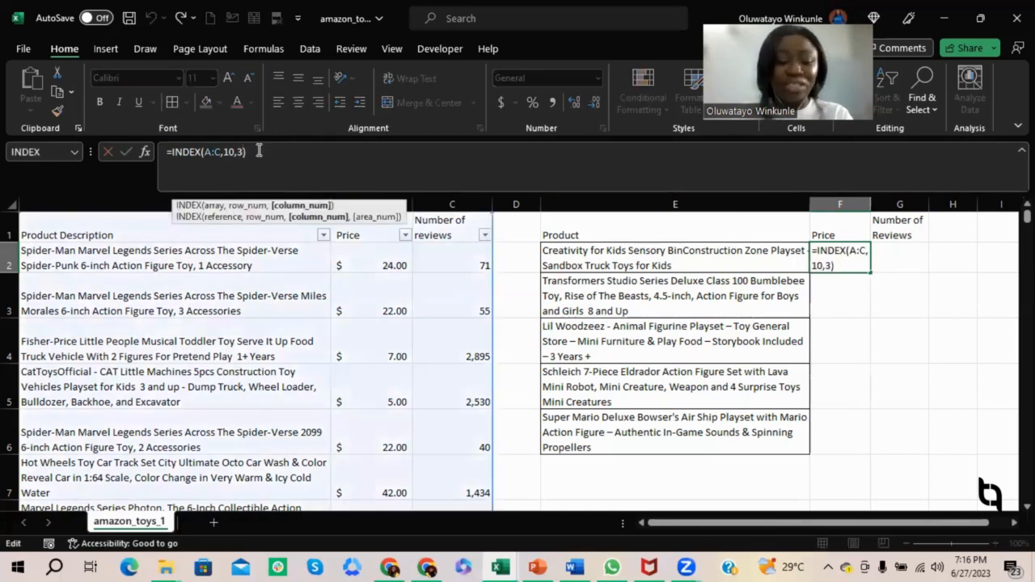
key("BackSpace")
type("2")
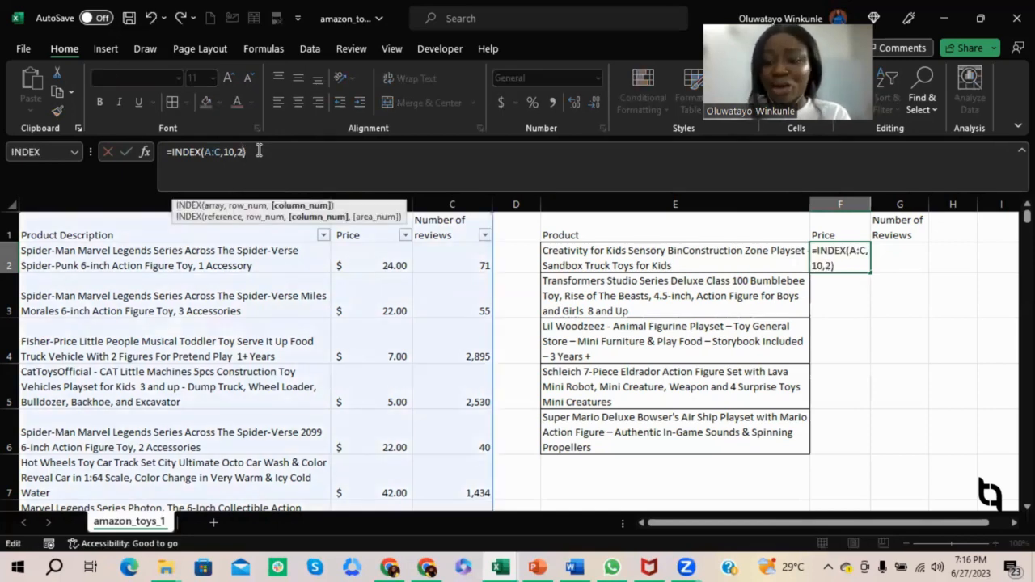
key("Return")
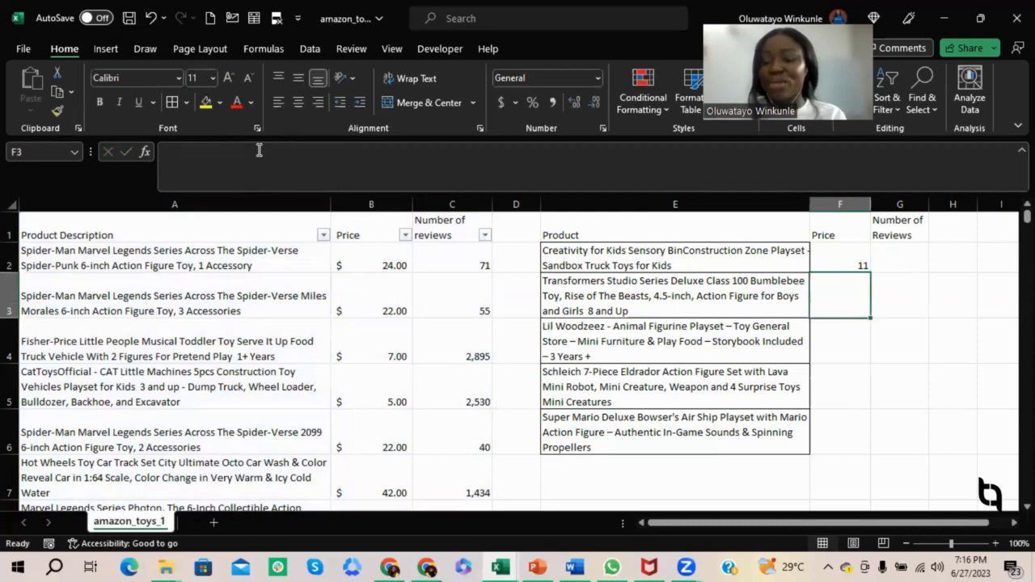
Try column number 1 in the F2 formula, making it =INDEX(A:C,10,1), and clear the cell after viewing its result
left_click(851, 261)
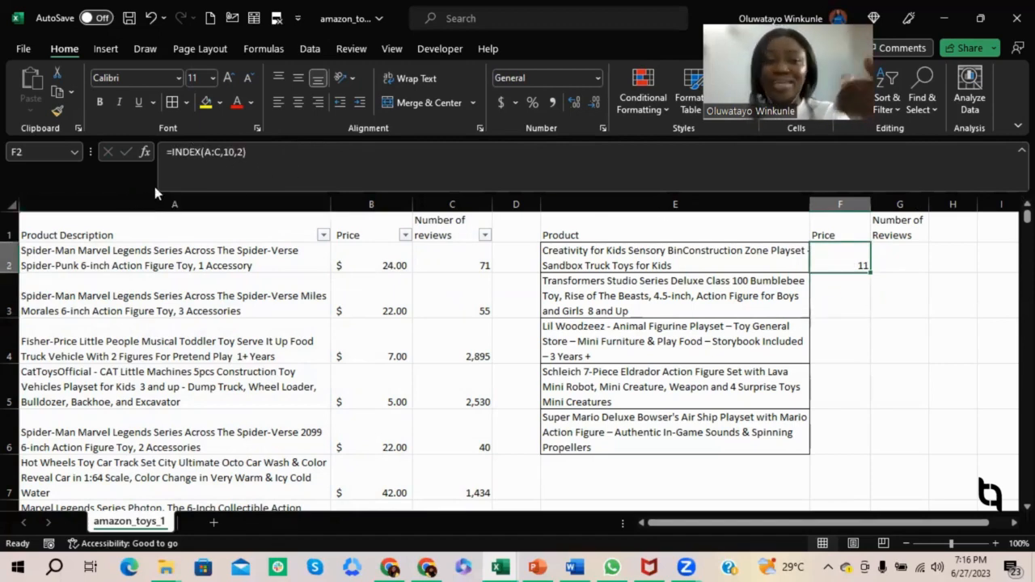
left_click(245, 154)
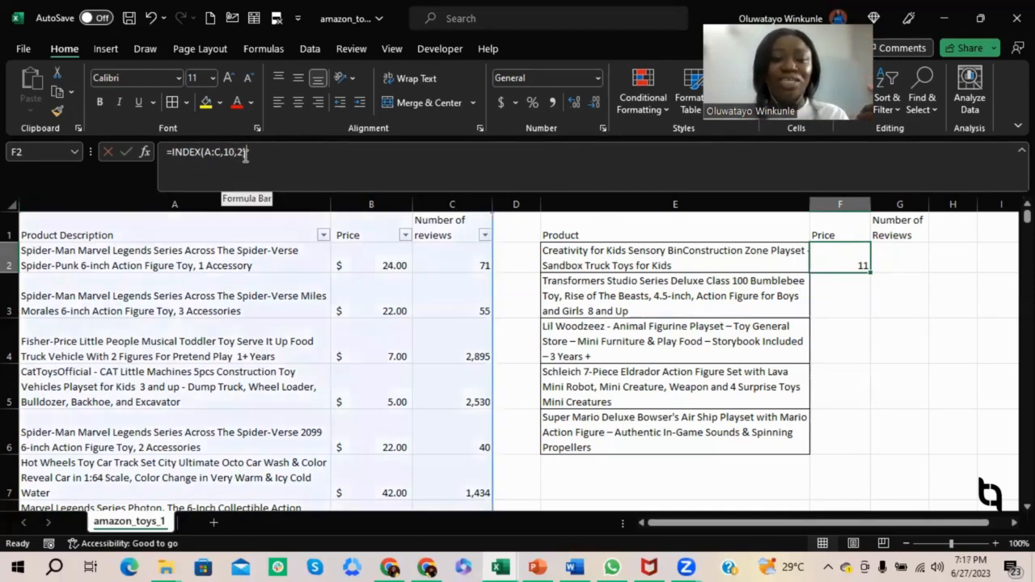
key("BackSpace")
type("1")
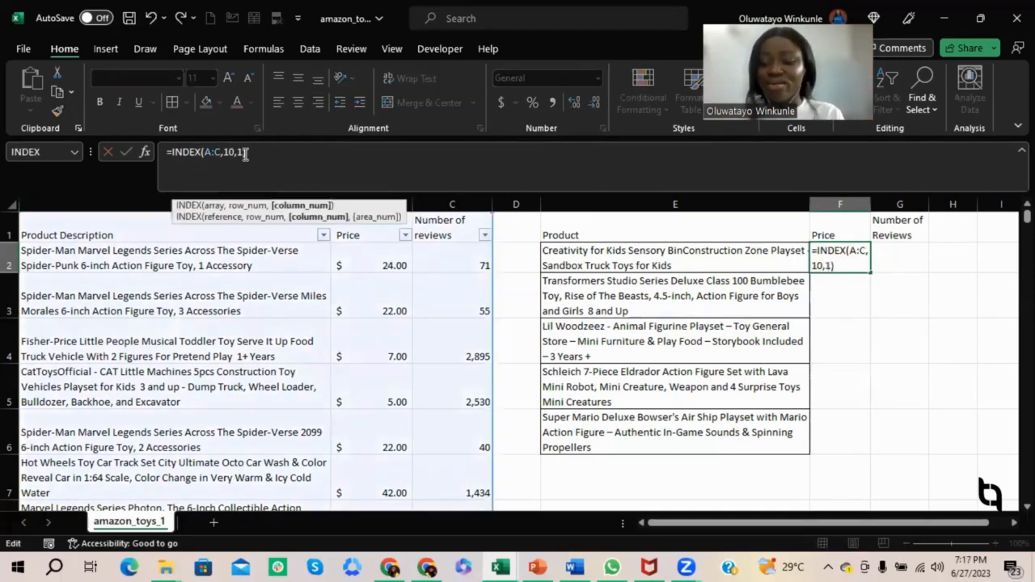
key("Return")
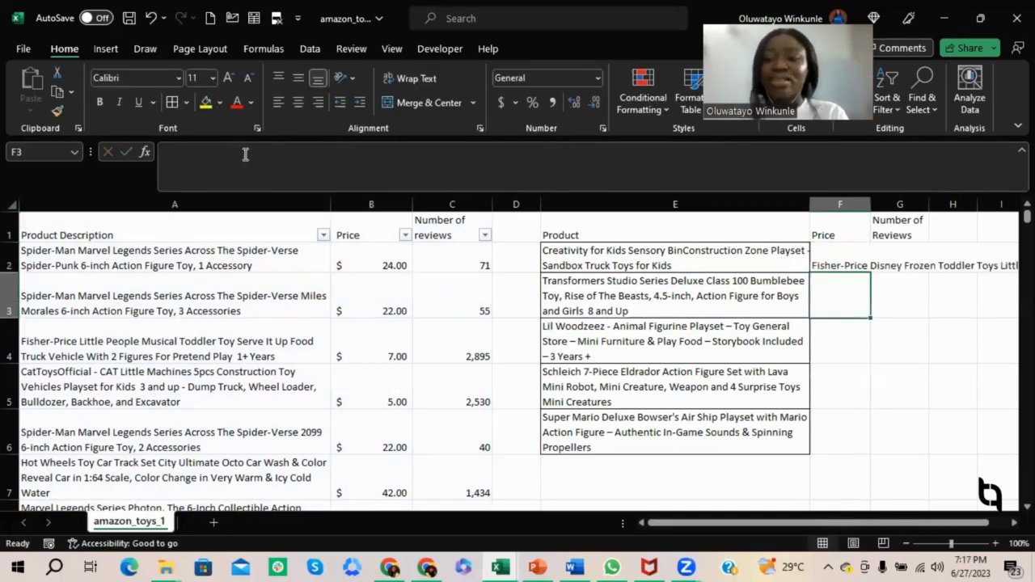
left_click(851, 264)
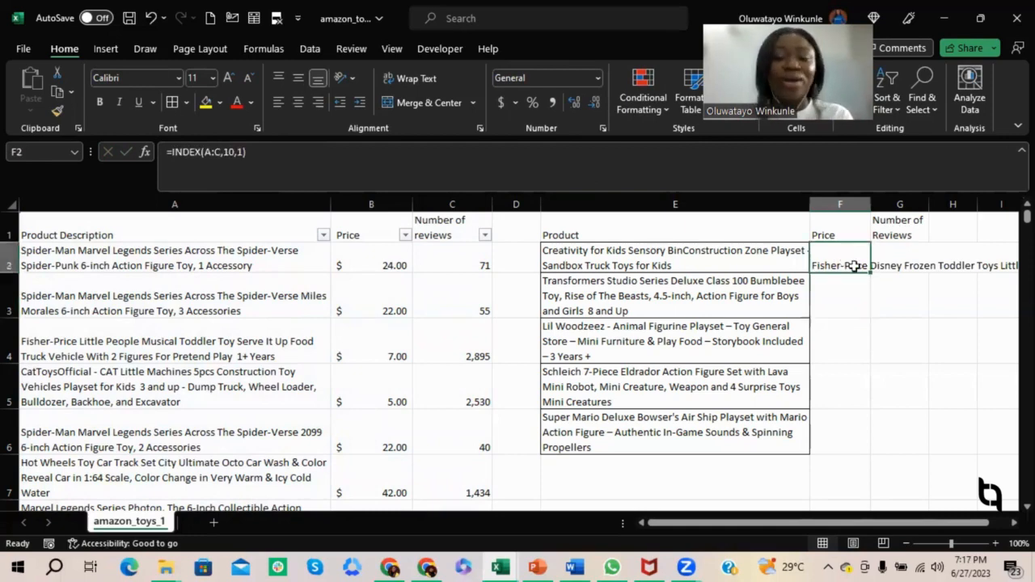
key("Delete")
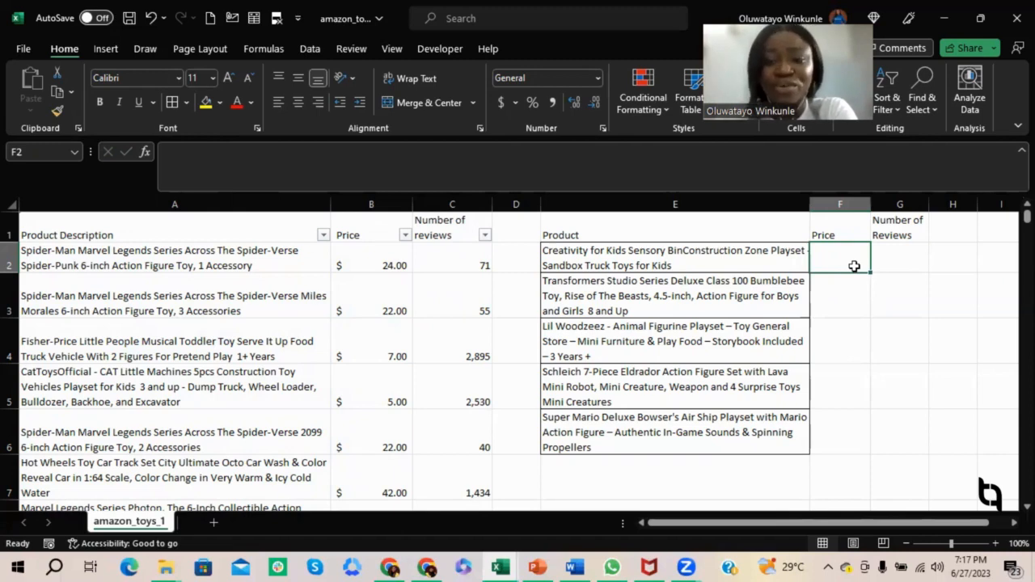
Enter =MATCH(E6,A:A,0) in cell G4 to find the exact-match row of the Super Mario playset in column A
left_click(896, 329)
type("=")
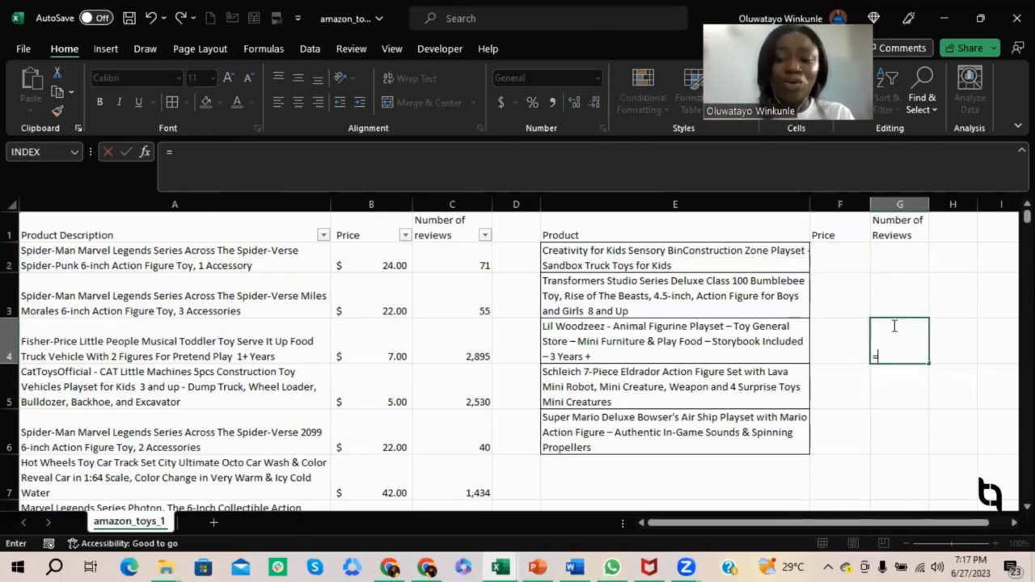
type("match")
key("Tab")
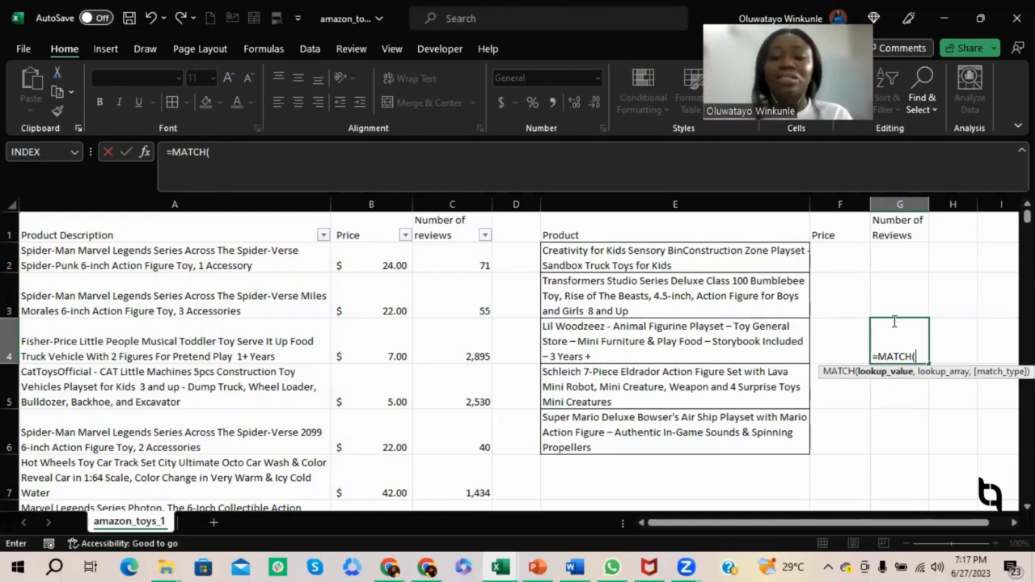
left_click(640, 431)
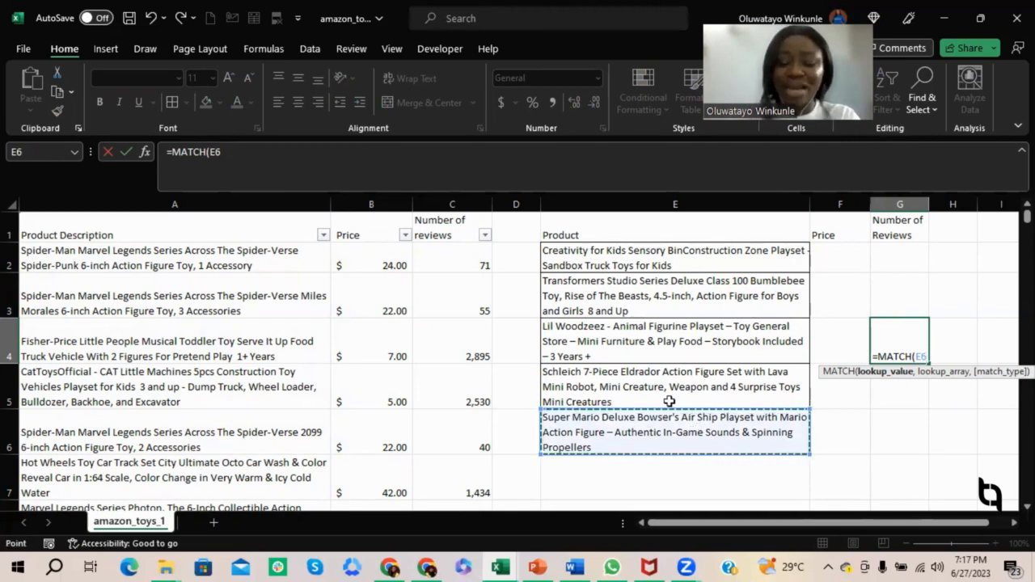
type(",")
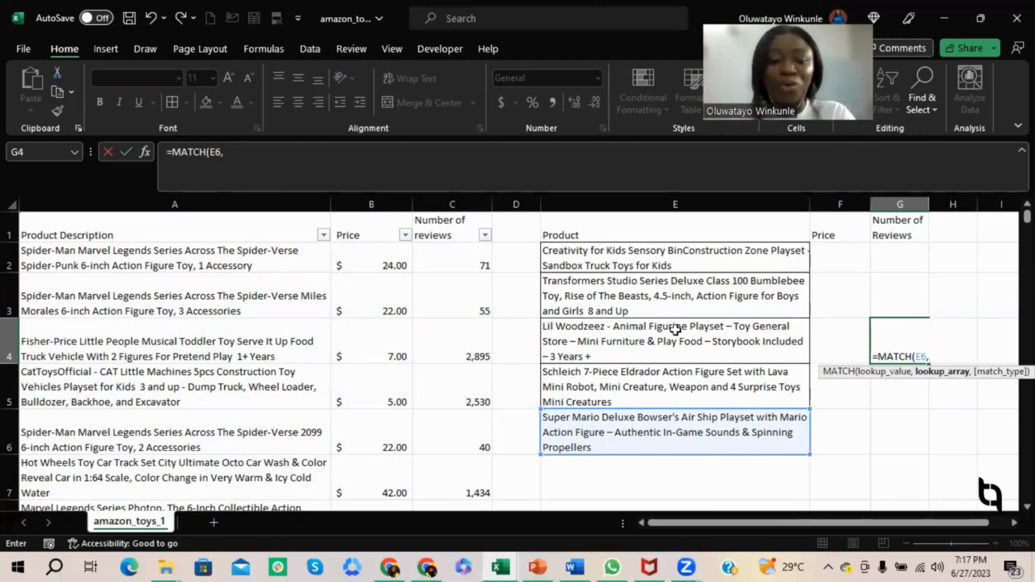
left_click(149, 193)
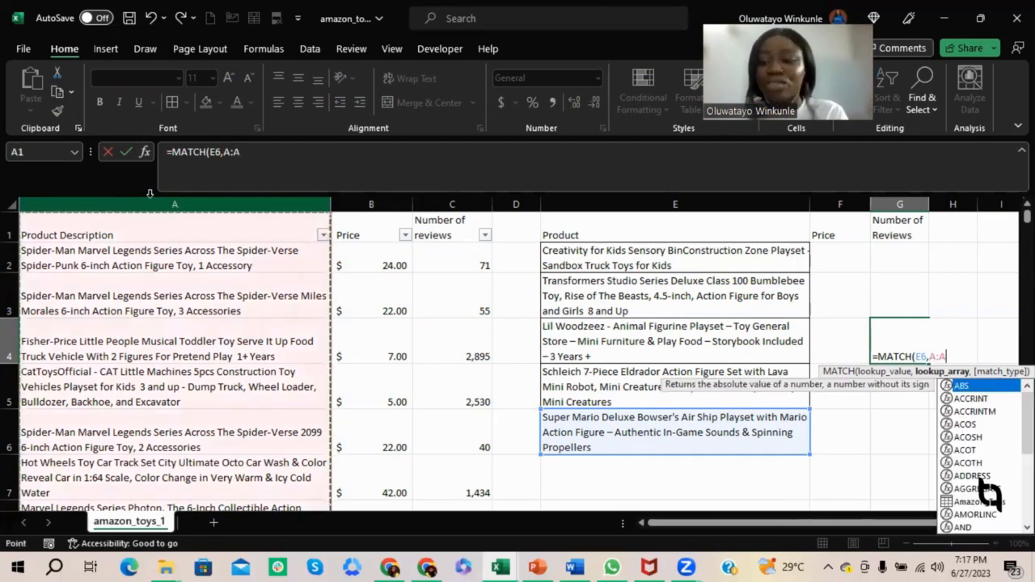
type(",")
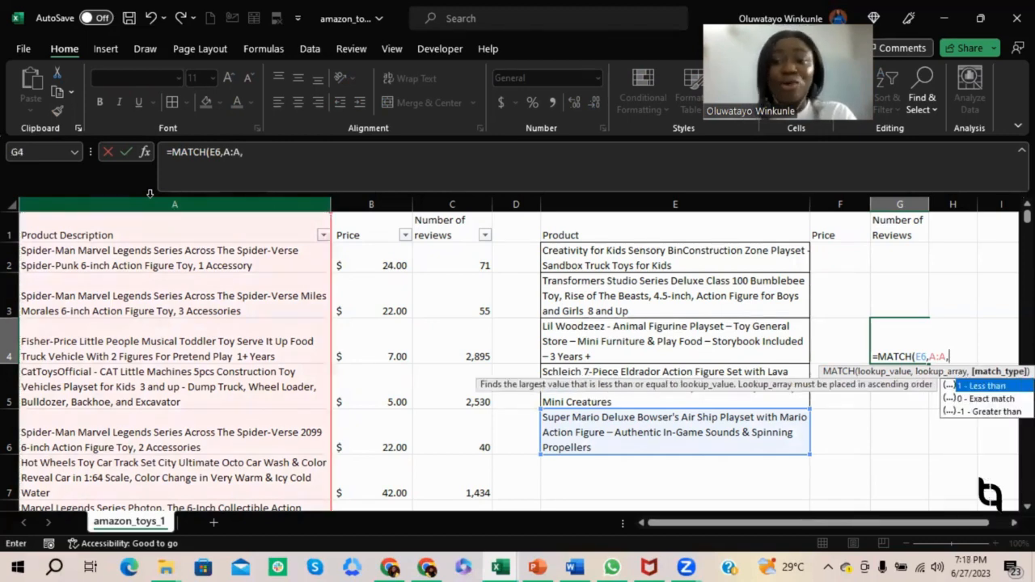
type("0")
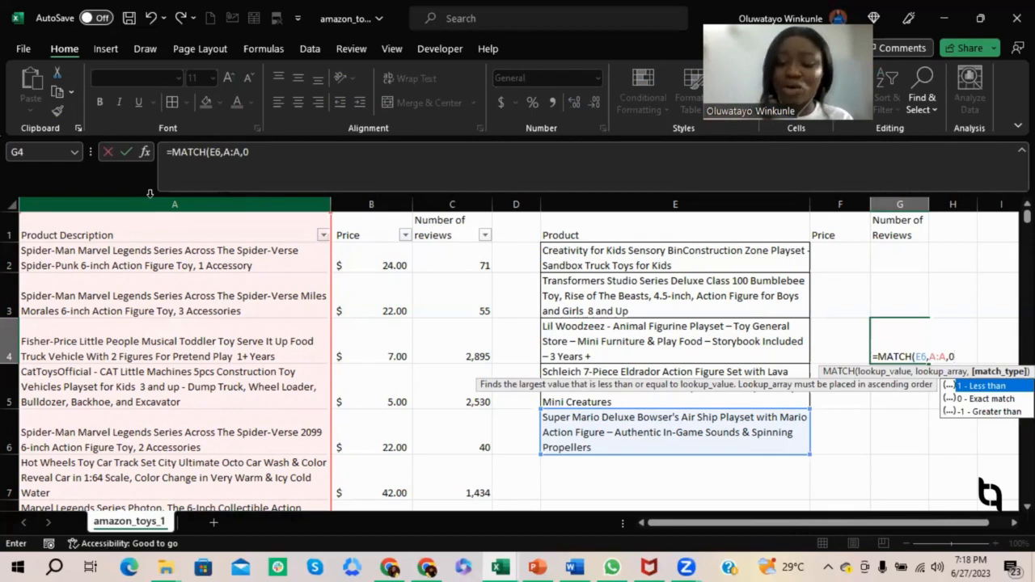
type(")")
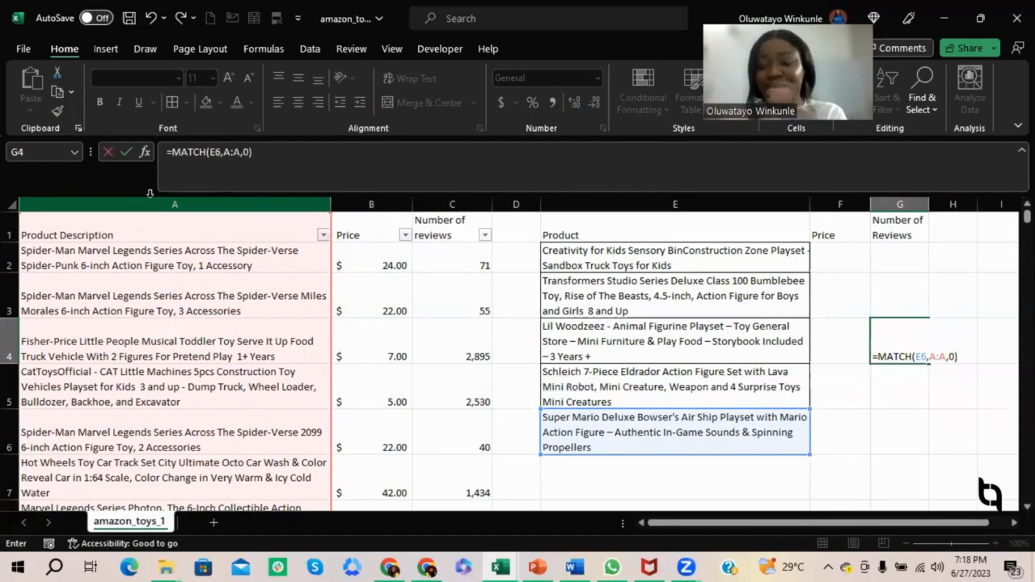
key("Return")
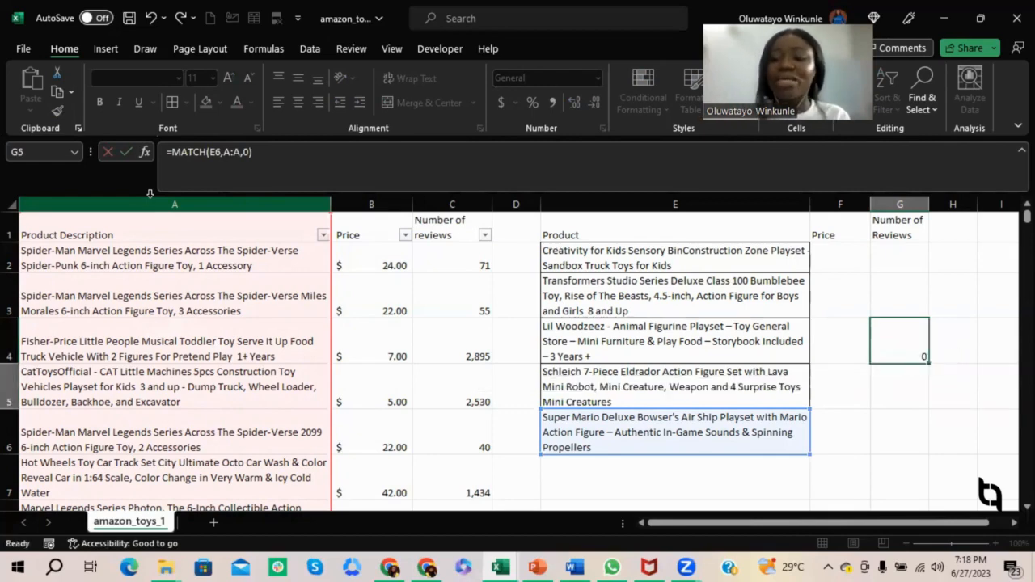
Check the MATCH result by going to cell A199 and comparing row 199's product description with the lookup value
left_click(906, 350)
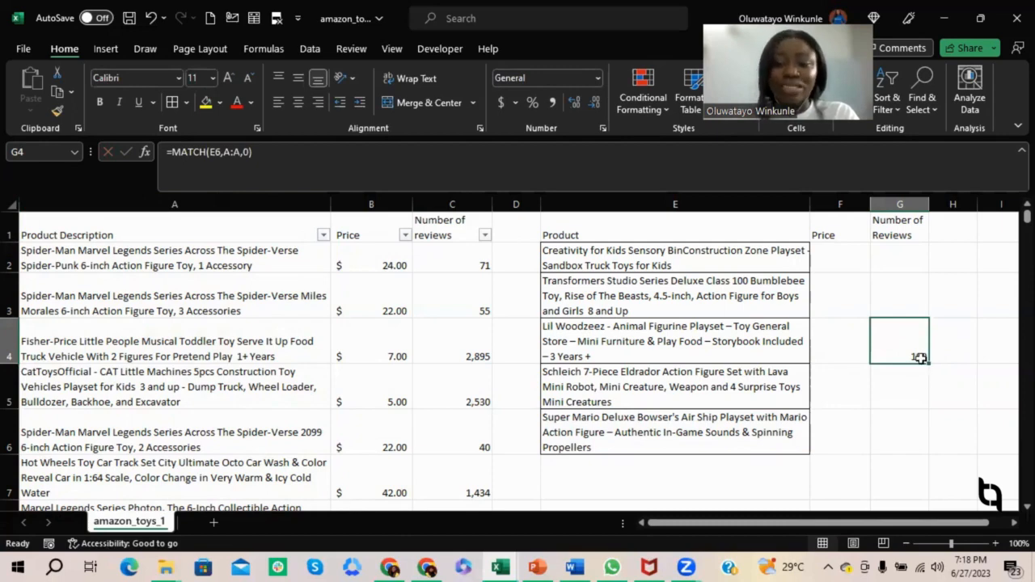
left_click(26, 151)
type("a199")
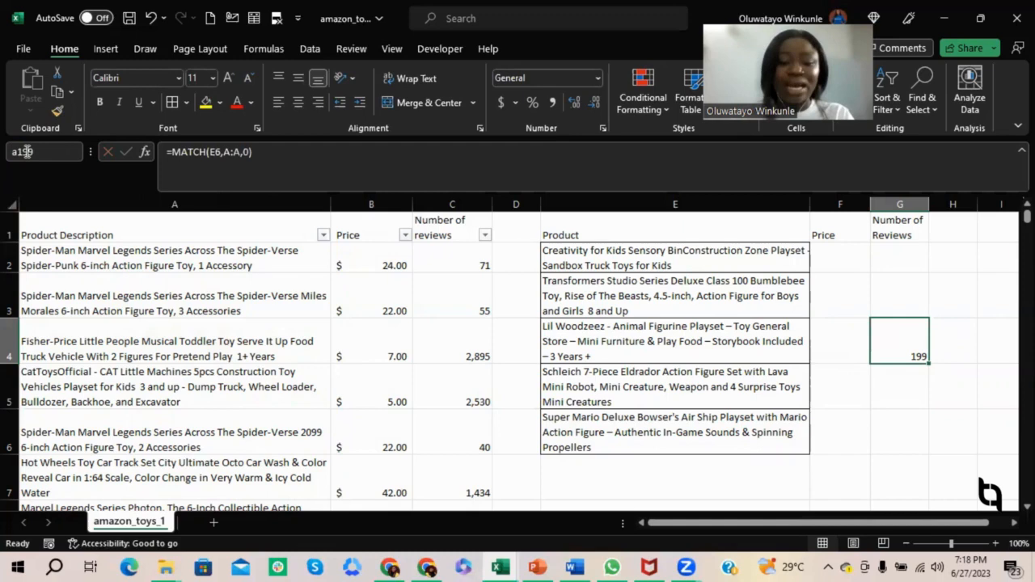
key("Return")
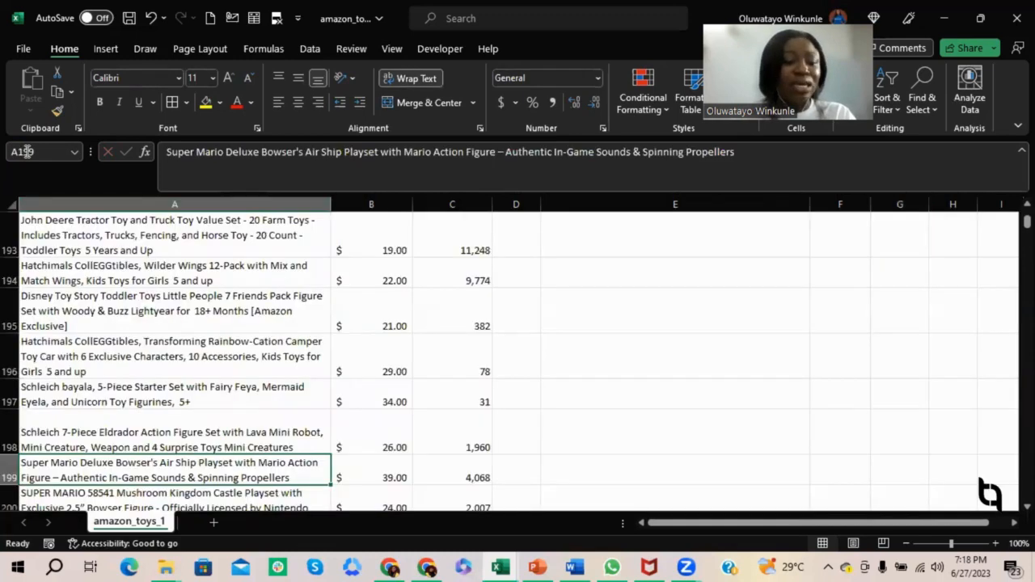
left_click(10, 478)
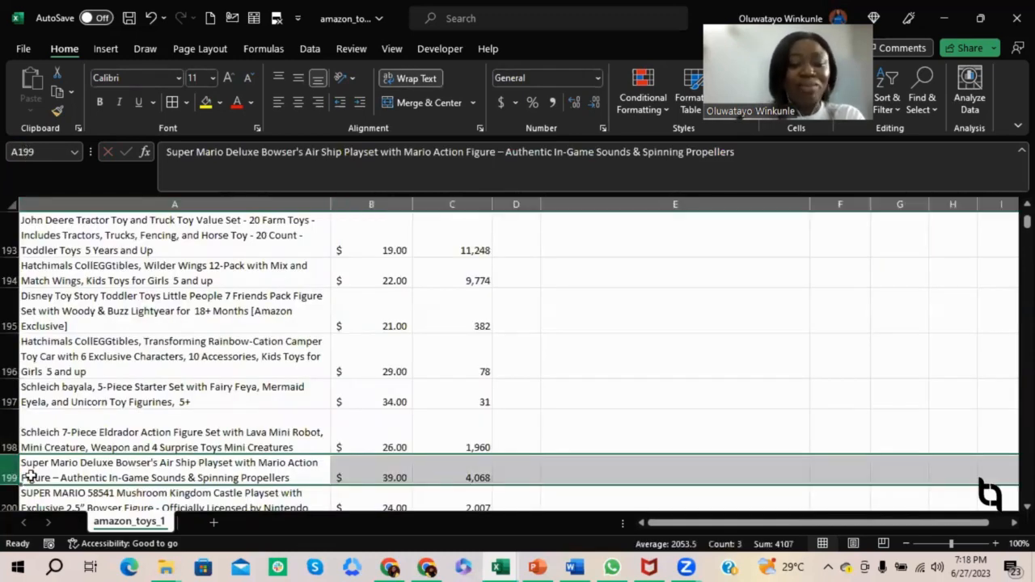
left_click(30, 477)
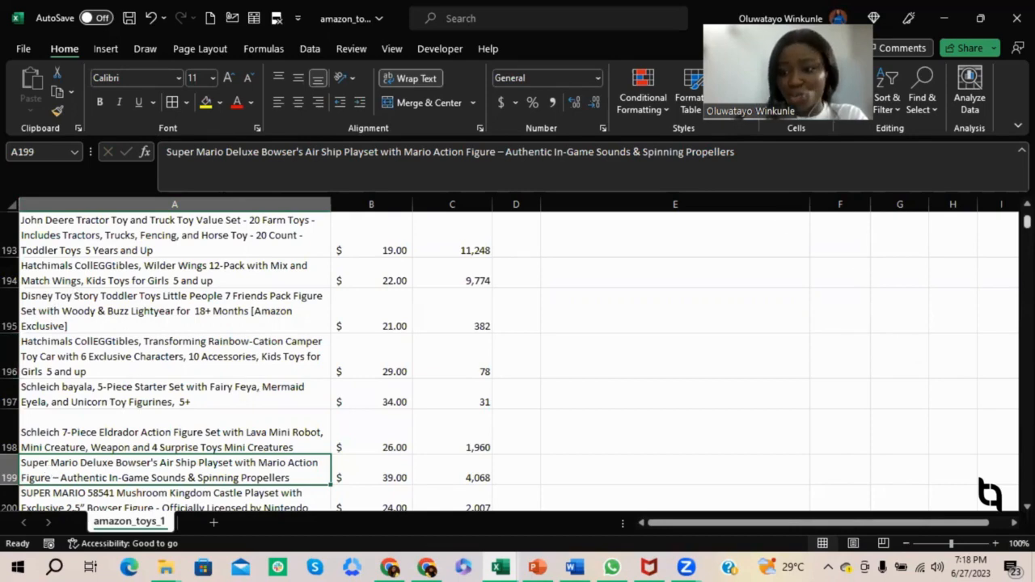
Return to the start of the sheet and clear the MATCH formula from cell G4
left_click_drag(1026, 220, 1026, 214)
left_click(920, 349)
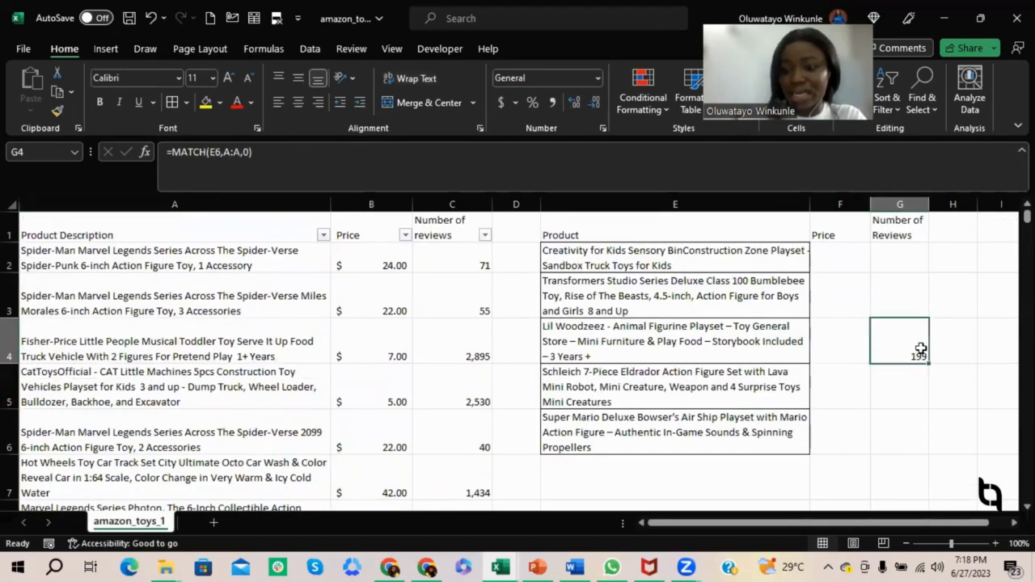
key("Delete")
left_click(842, 261)
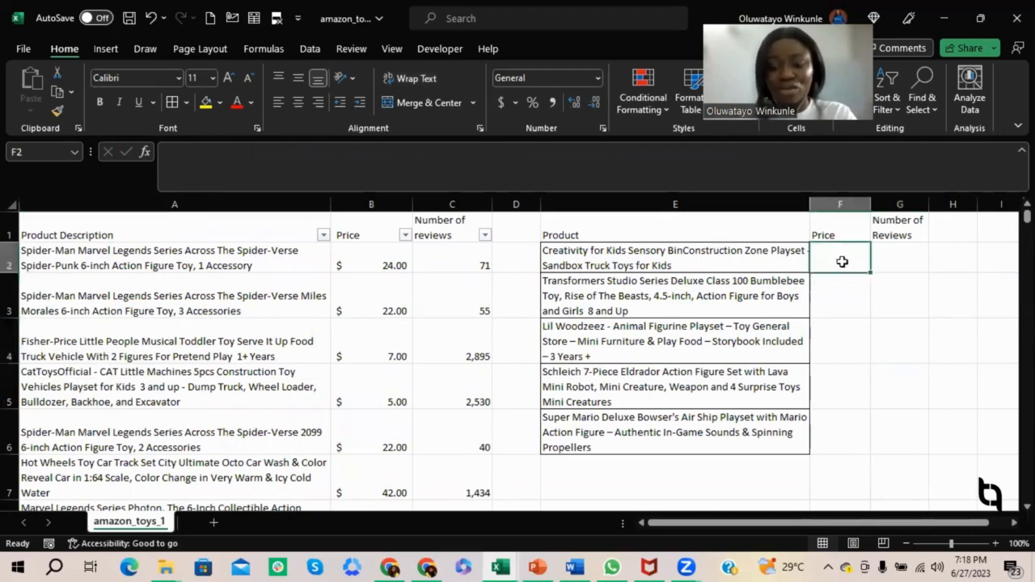
type("=")
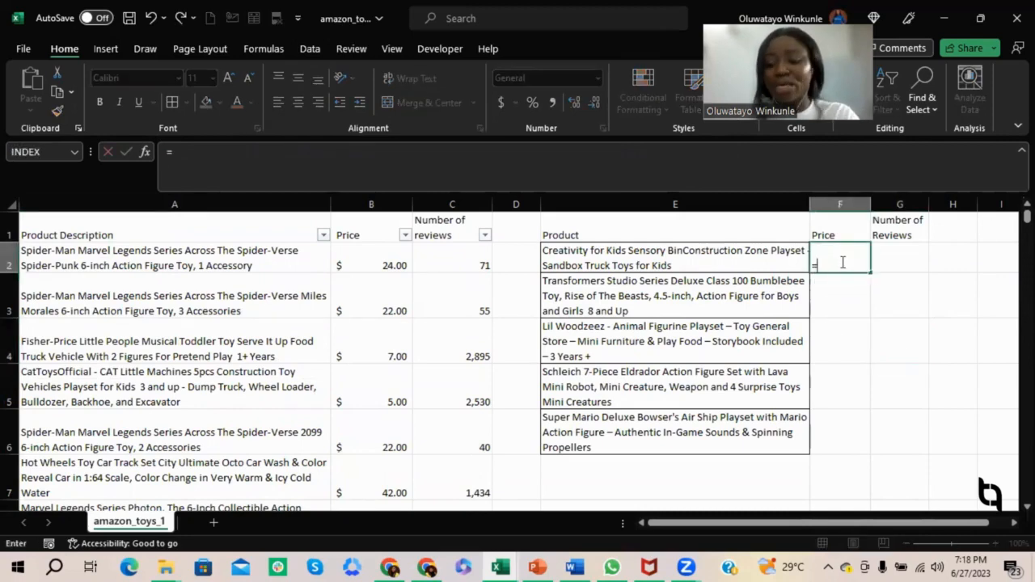
key("Escape")
Review the table's description, price and review columns, along with the products to look up in E2:E6
left_click(397, 389)
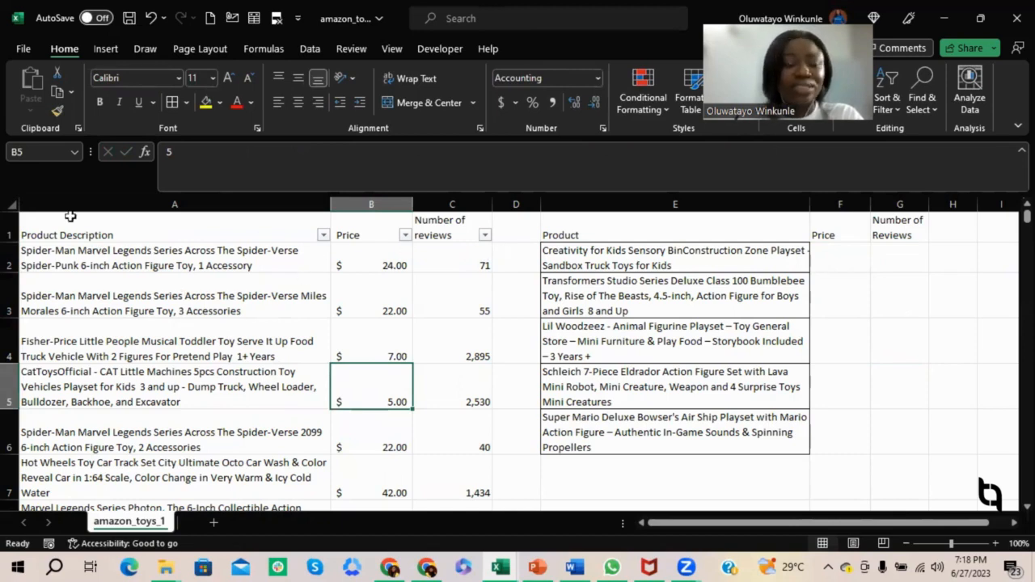
left_click(136, 306)
left_click(159, 409)
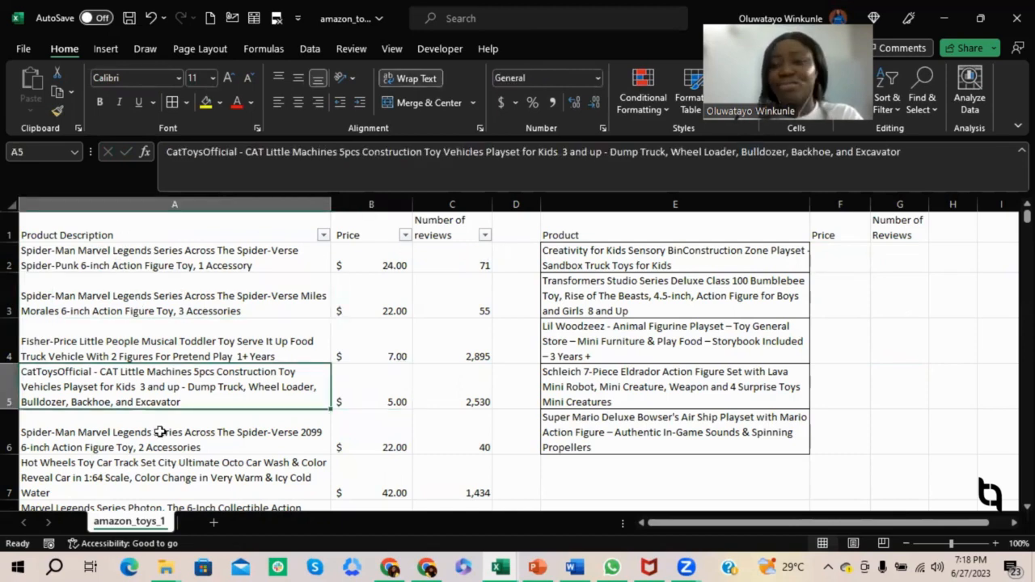
left_click(393, 268)
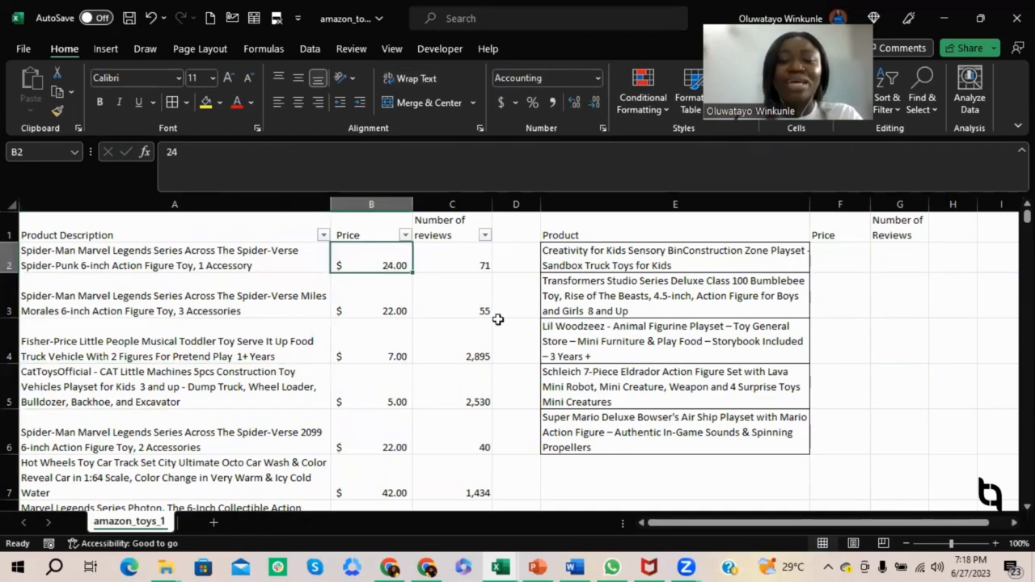
left_click(452, 341)
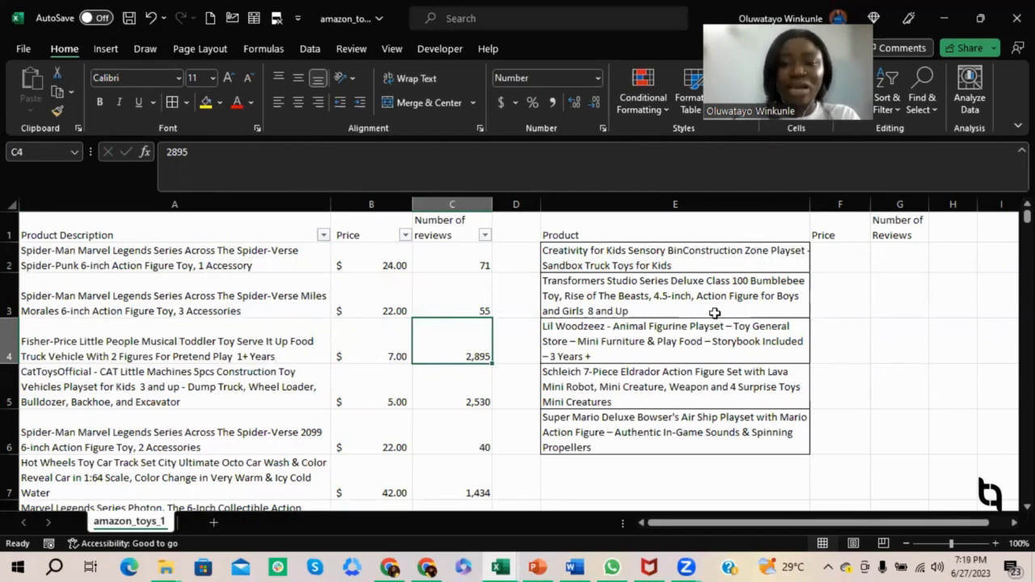
left_click_drag(605, 245, 629, 423)
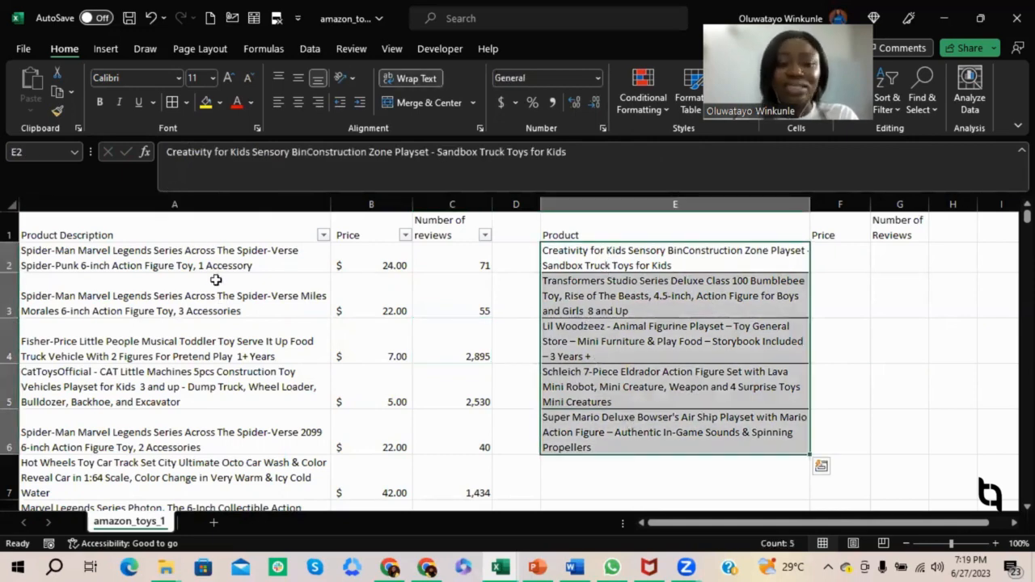
left_click(296, 281)
left_click(174, 204)
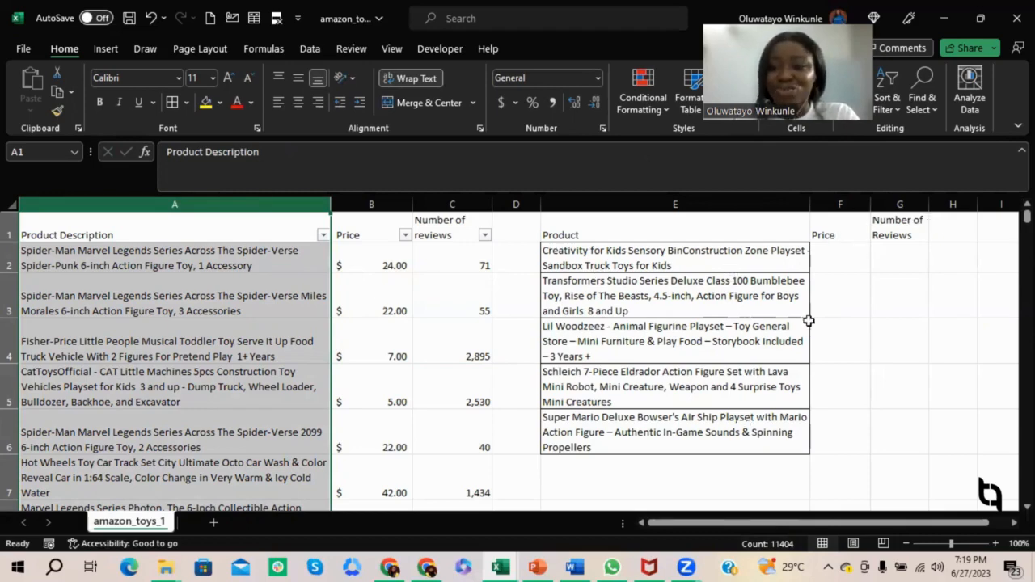
Start an INDEX formula in cell F2 with the Price column B:B as its array
left_click(840, 257)
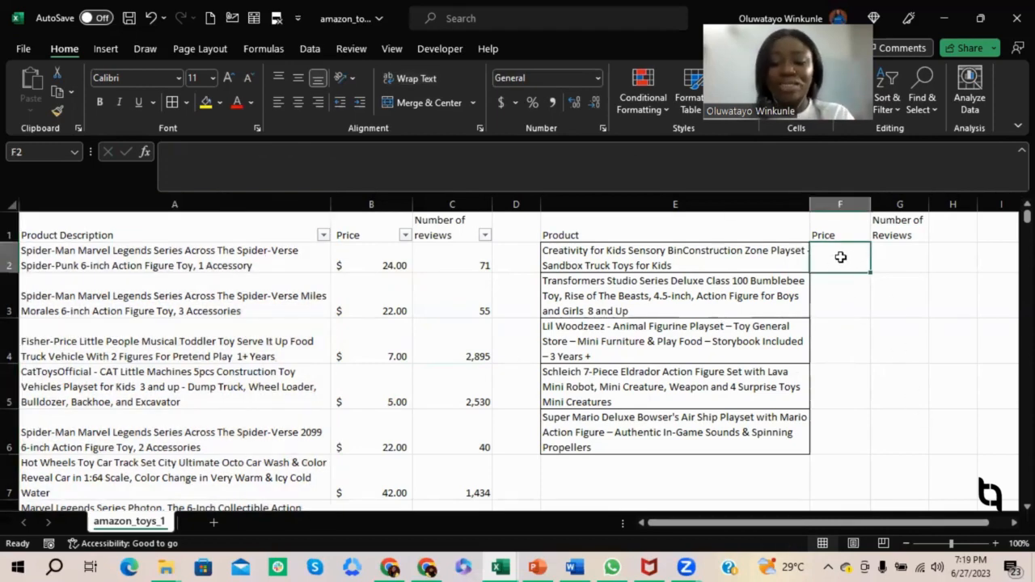
type("=inde")
key("Tab")
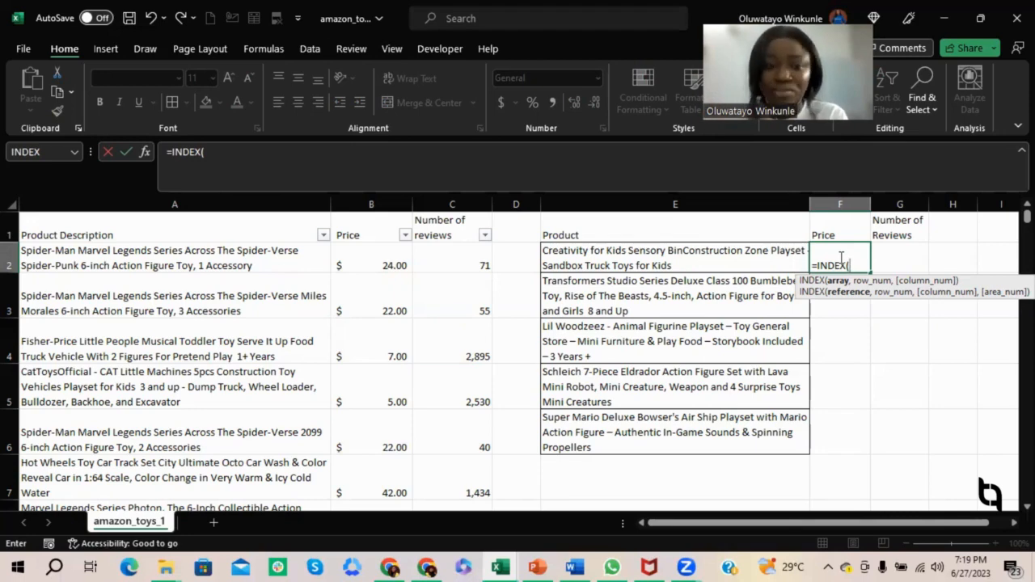
left_click(379, 199)
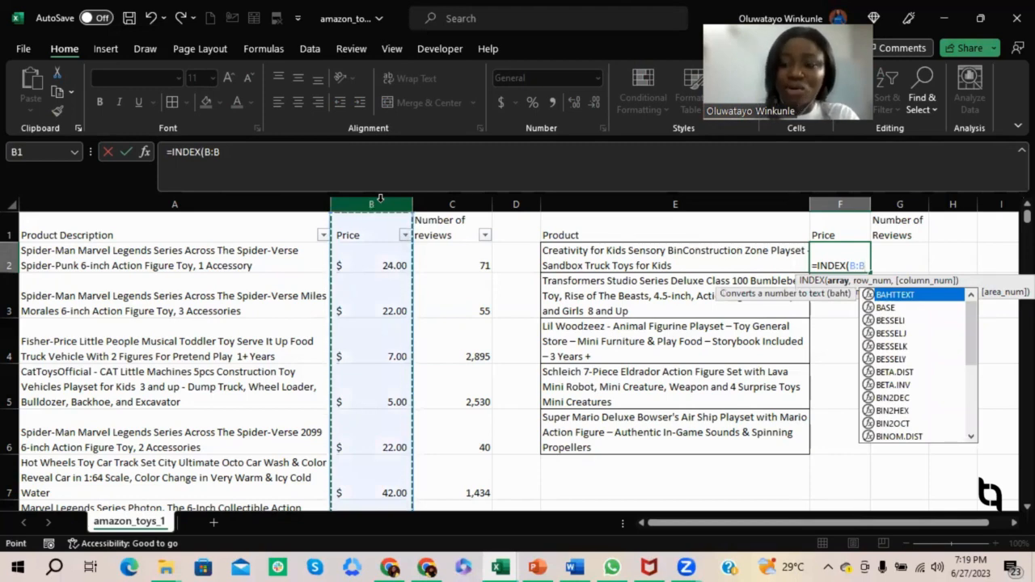
type(",")
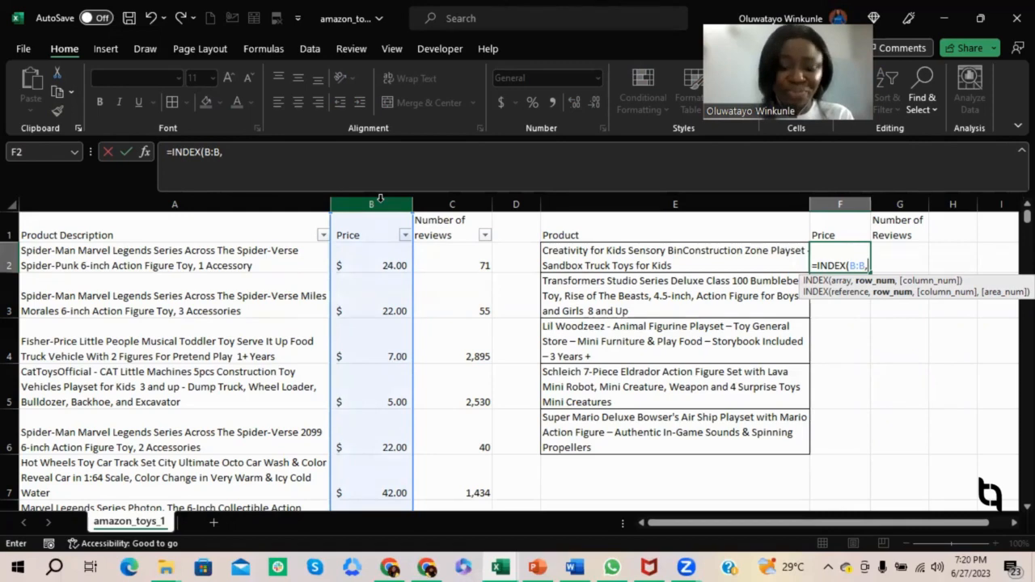
Complete F2's formula with a nested MATCH(E2,A:A,0) as the row number and enter it
type("mat")
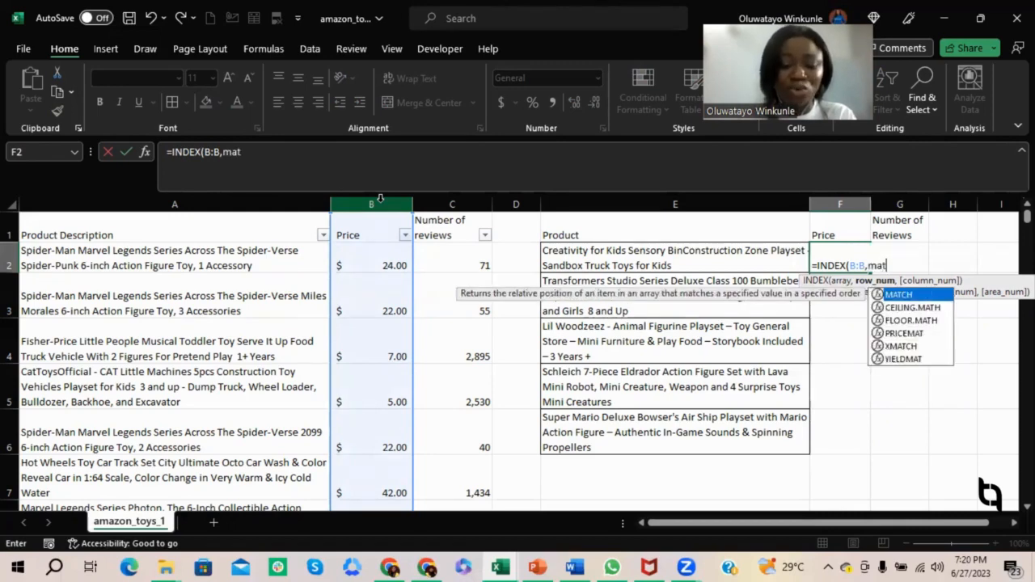
type("c")
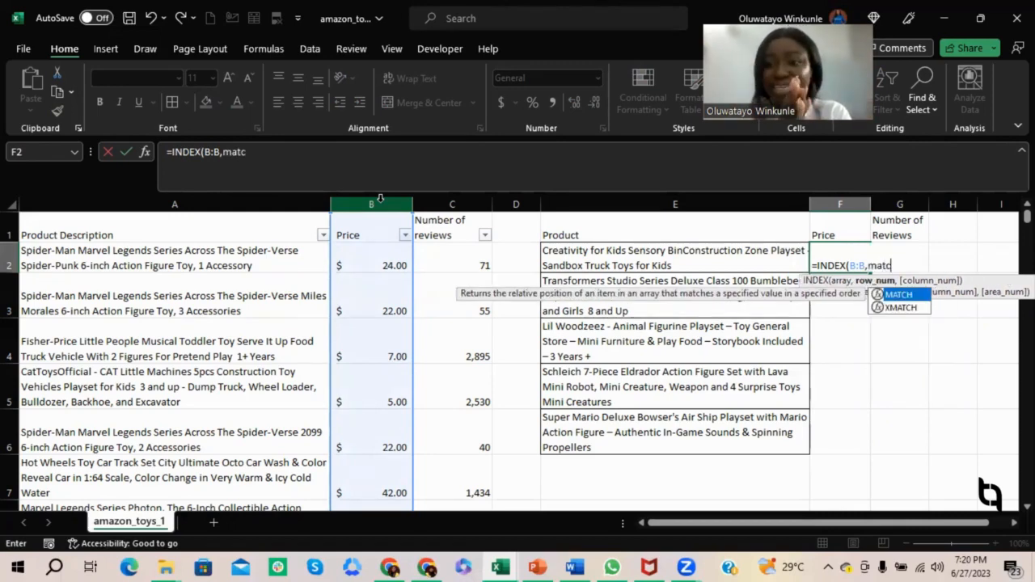
key("Tab")
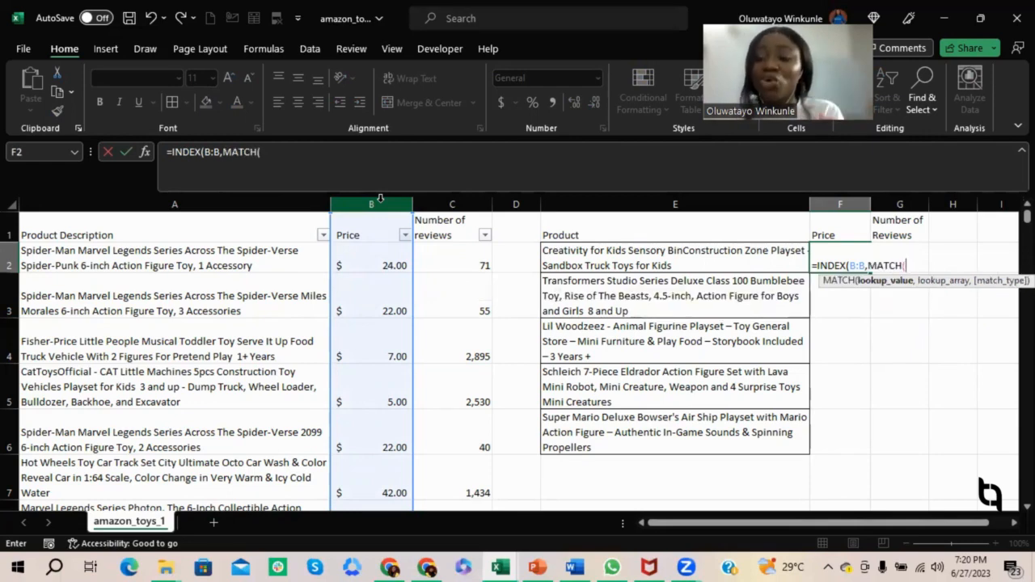
left_click(647, 263)
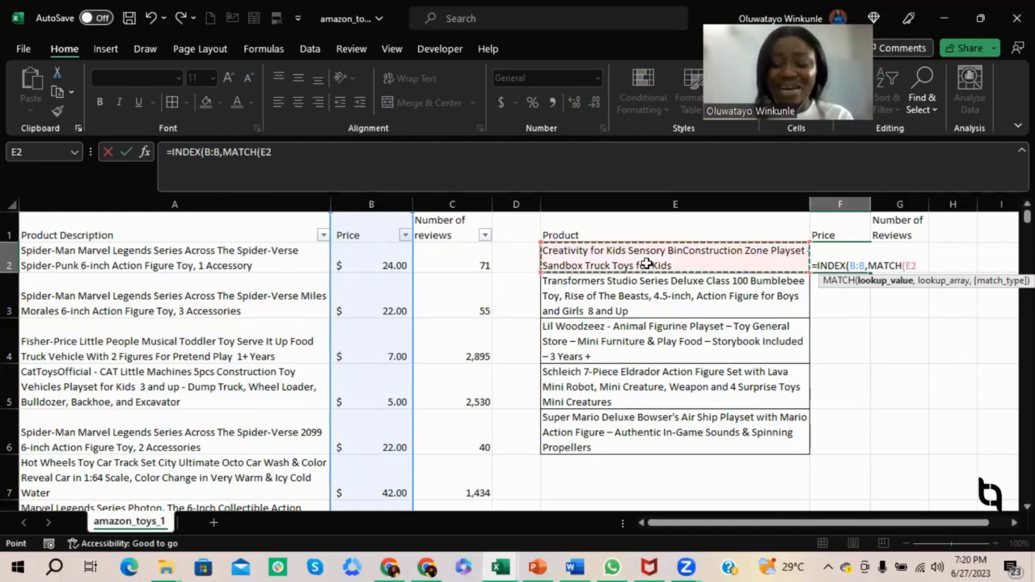
type(",")
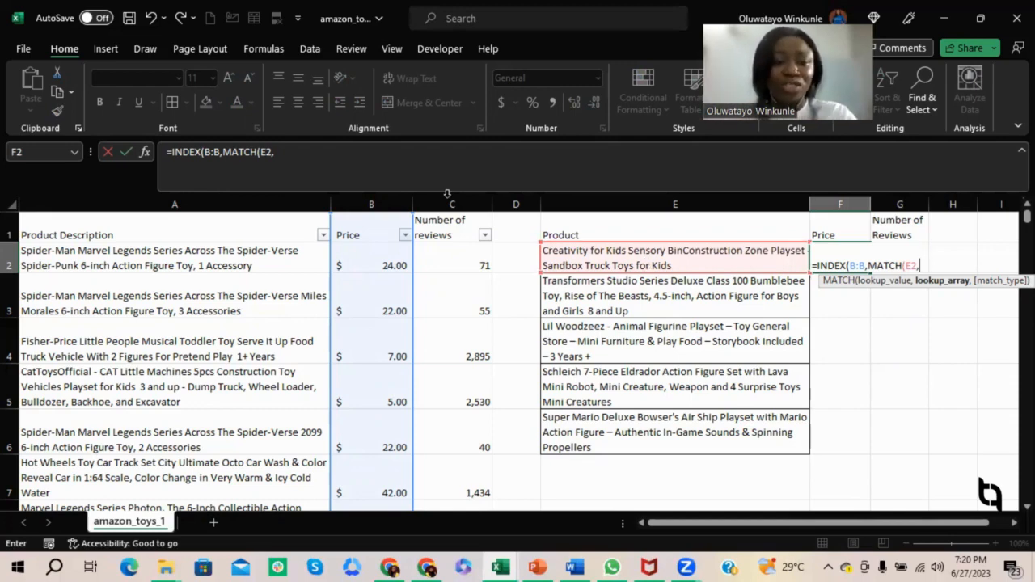
left_click(205, 202)
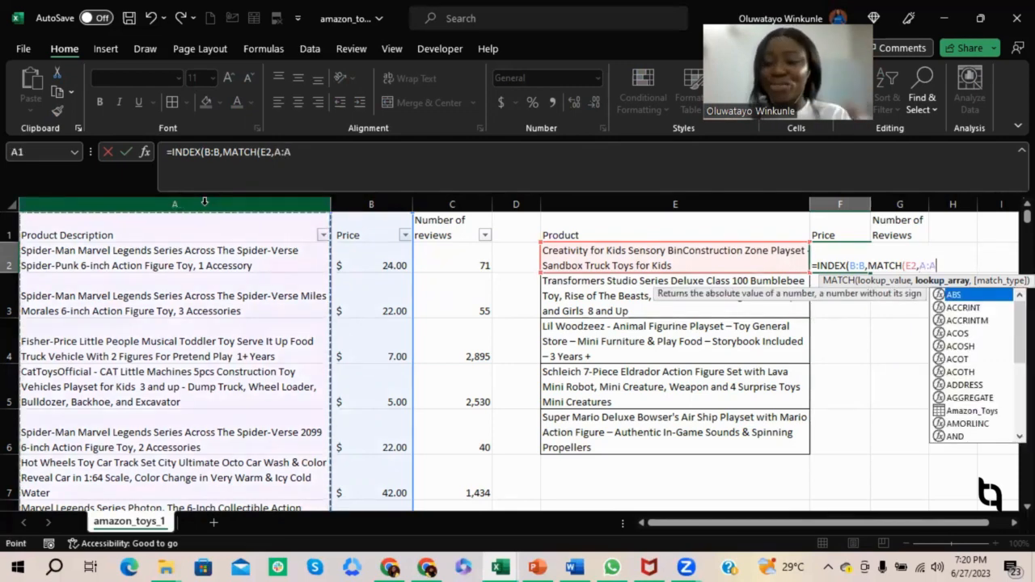
type(",")
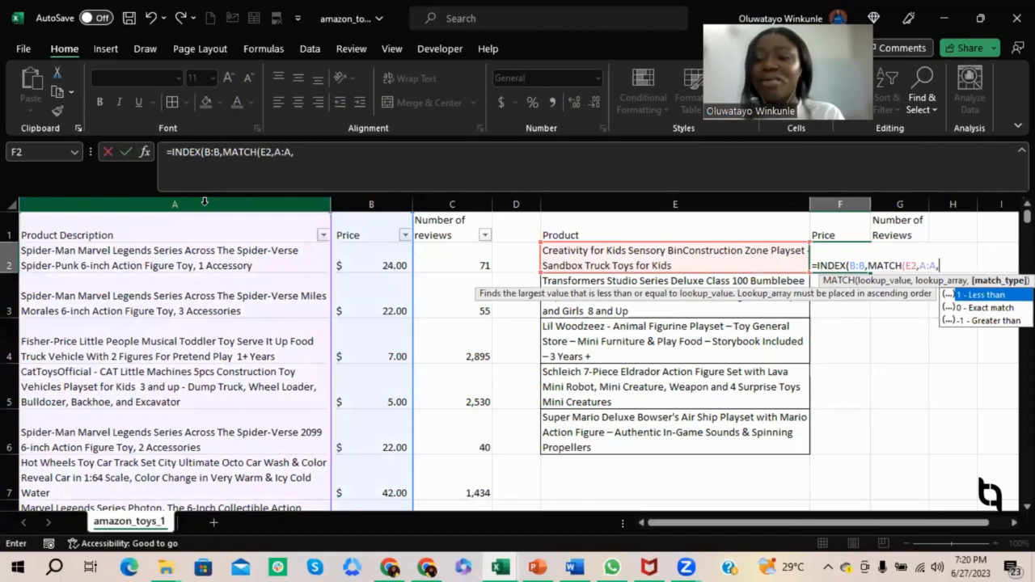
type("0")
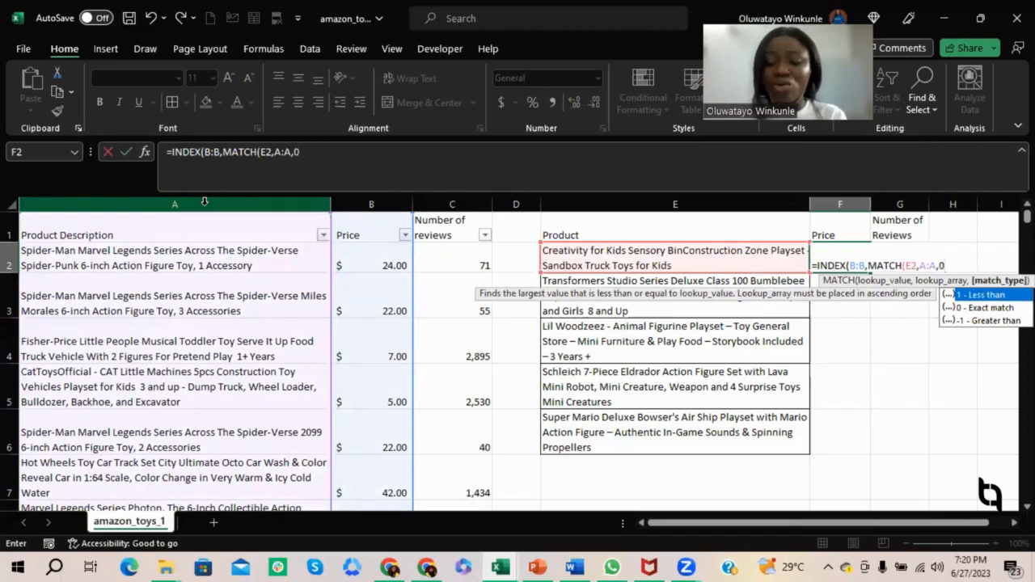
type(")")
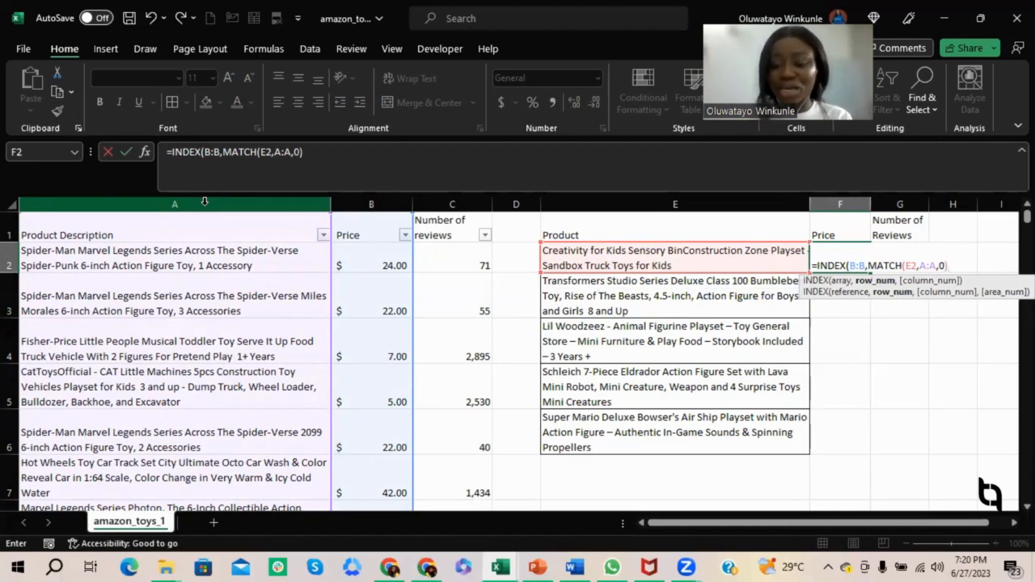
type(")")
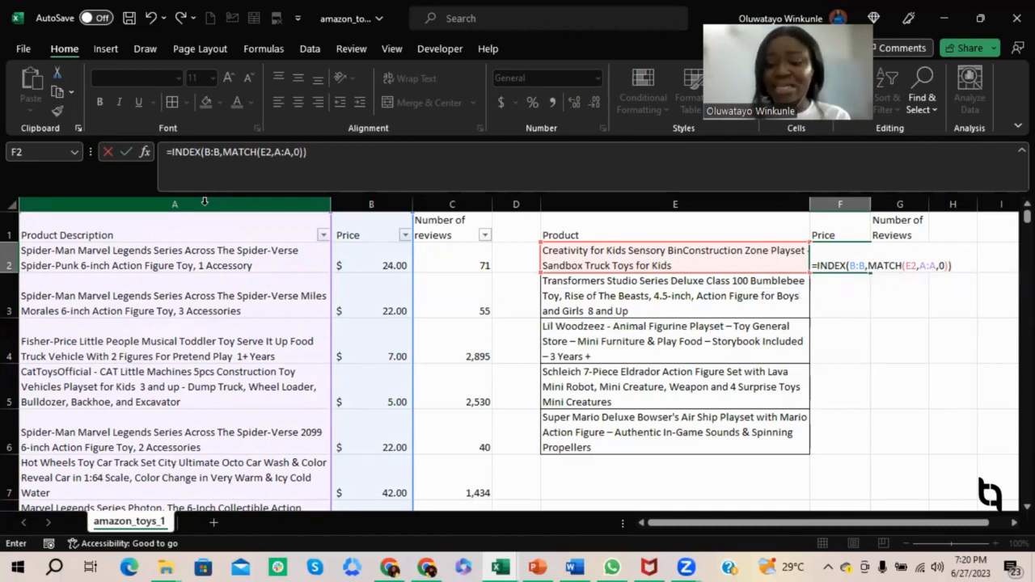
key("Return")
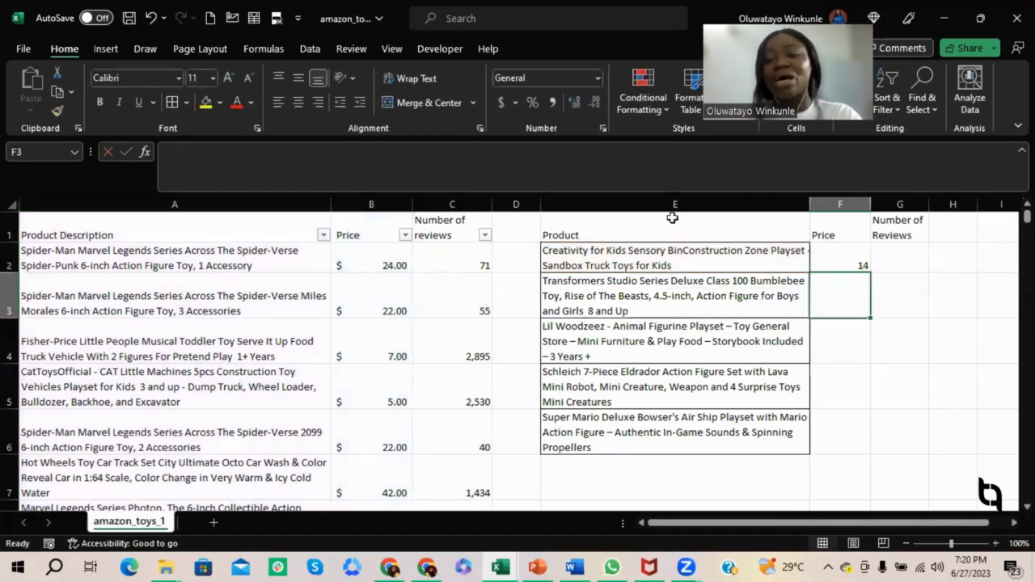
Apply the dollar Accounting number format to the price cells F2:F6
left_click(837, 259)
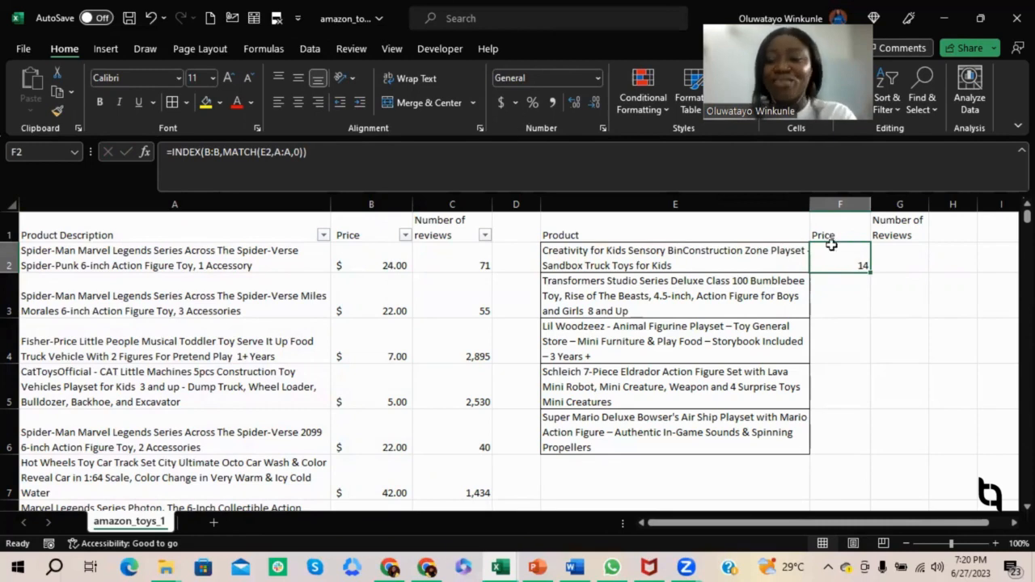
left_click_drag(843, 257, 854, 446)
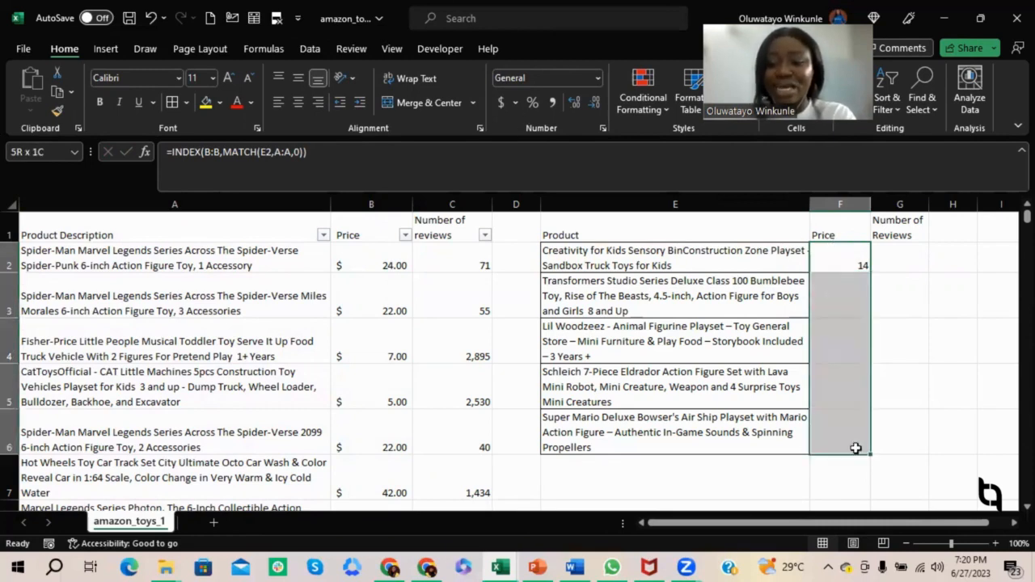
left_click(501, 102)
left_click(845, 266)
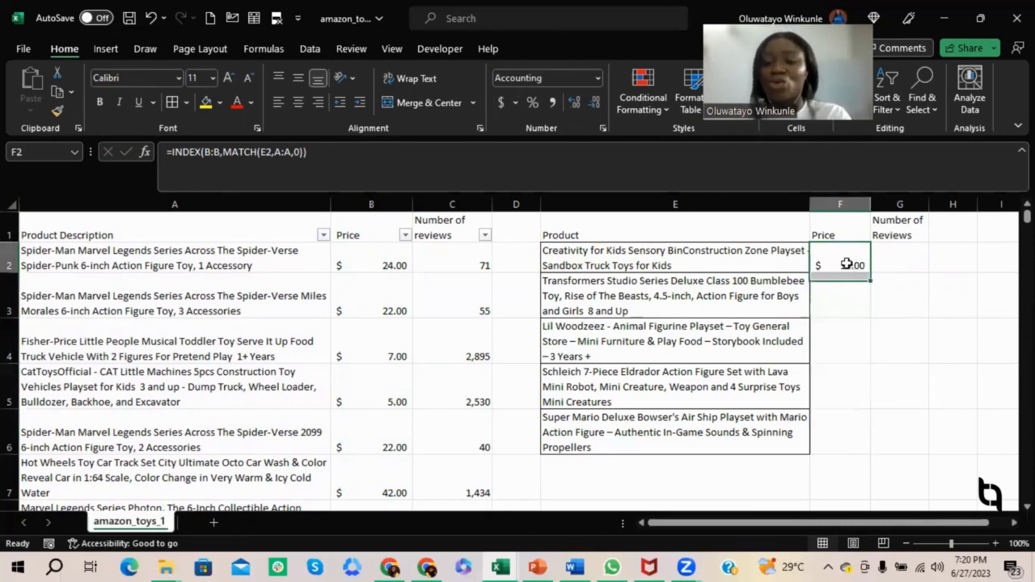
Find every occurrence of E2's product text, go to the match in column A, and check its row's price against F2
left_click(750, 261)
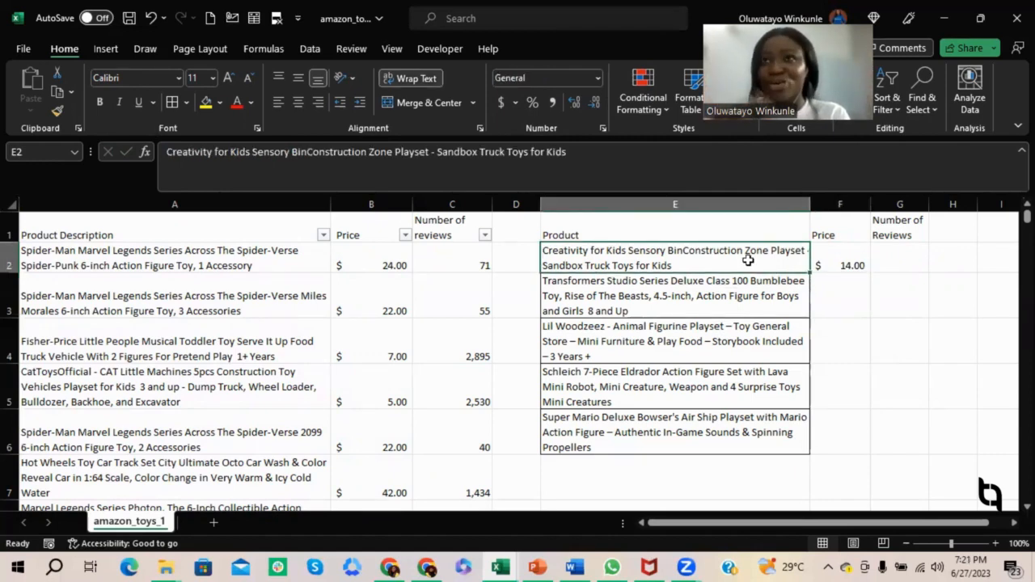
key("ctrl+c")
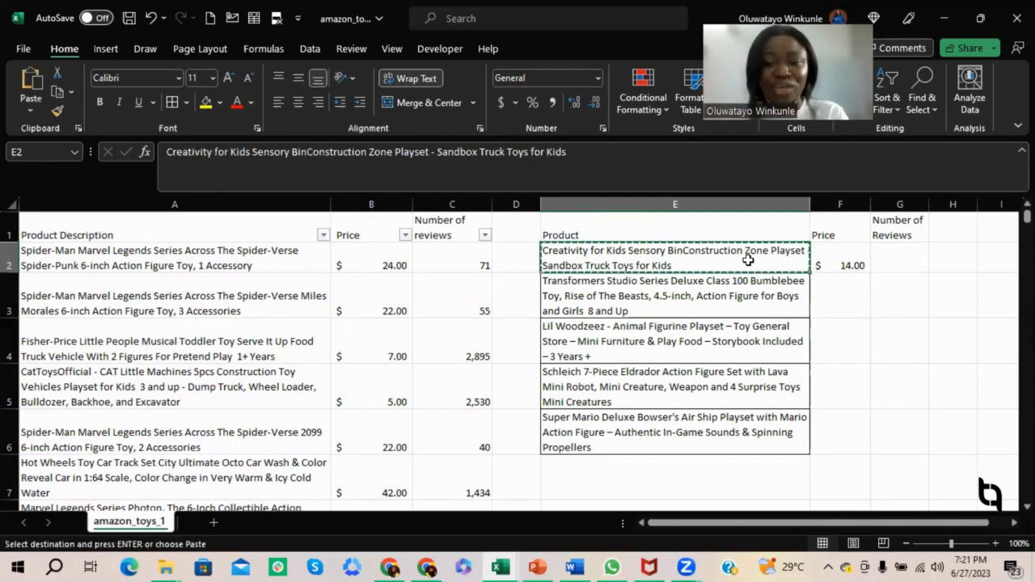
left_click(295, 315)
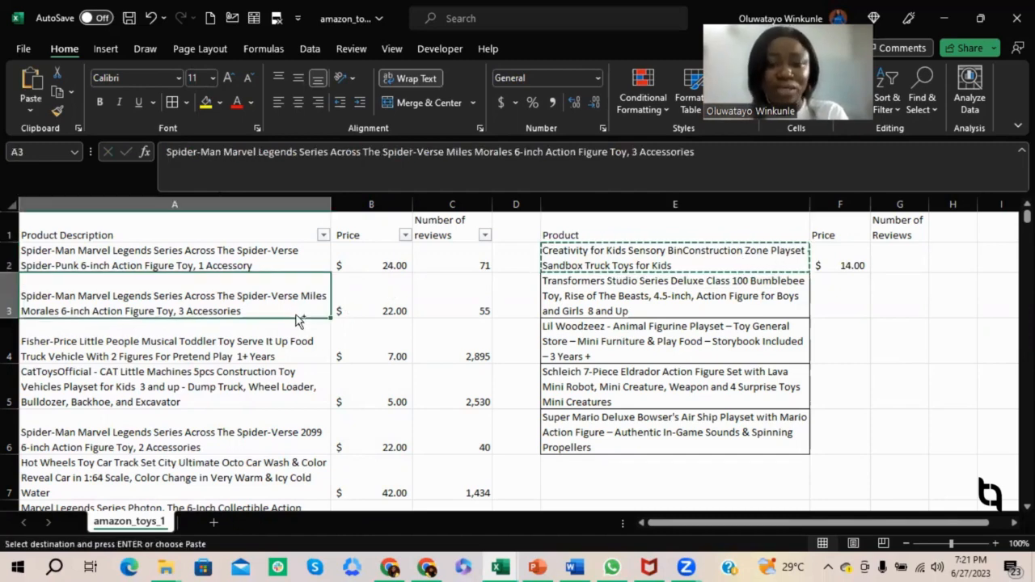
key("ctrl+f")
key("ctrl+v")
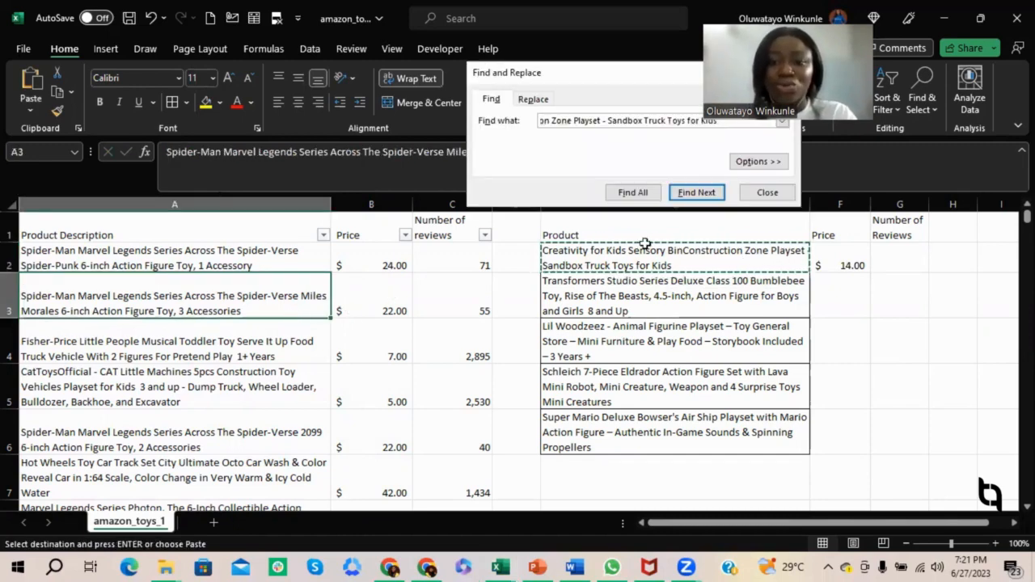
left_click(632, 192)
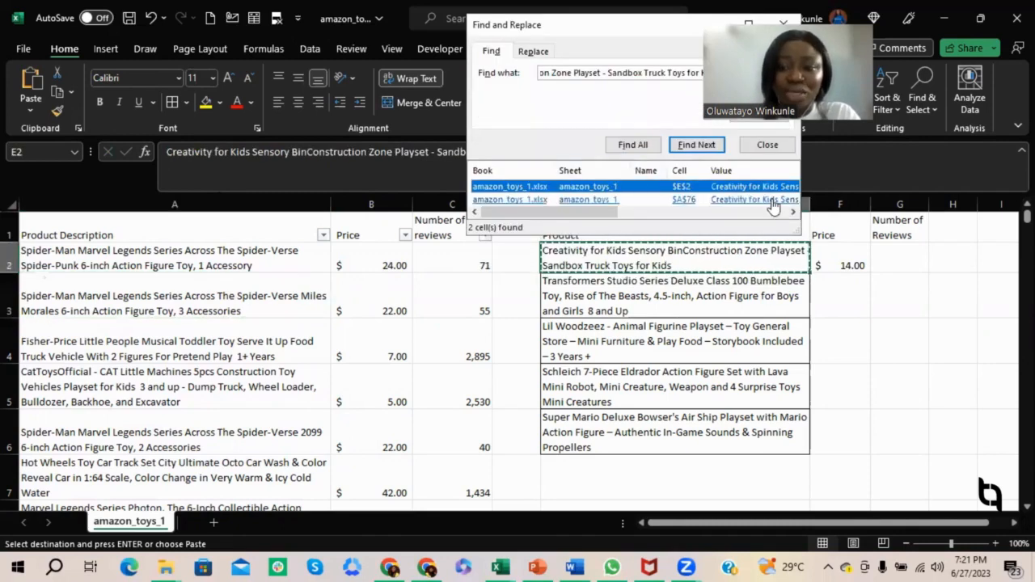
scroll(691, 193, "right", 1)
left_click(659, 199)
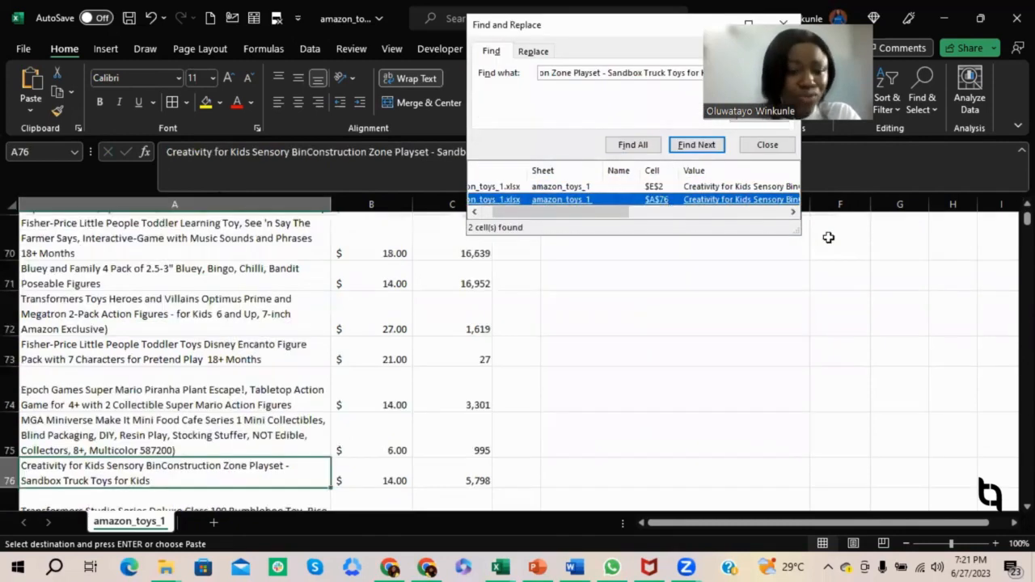
left_click(11, 466)
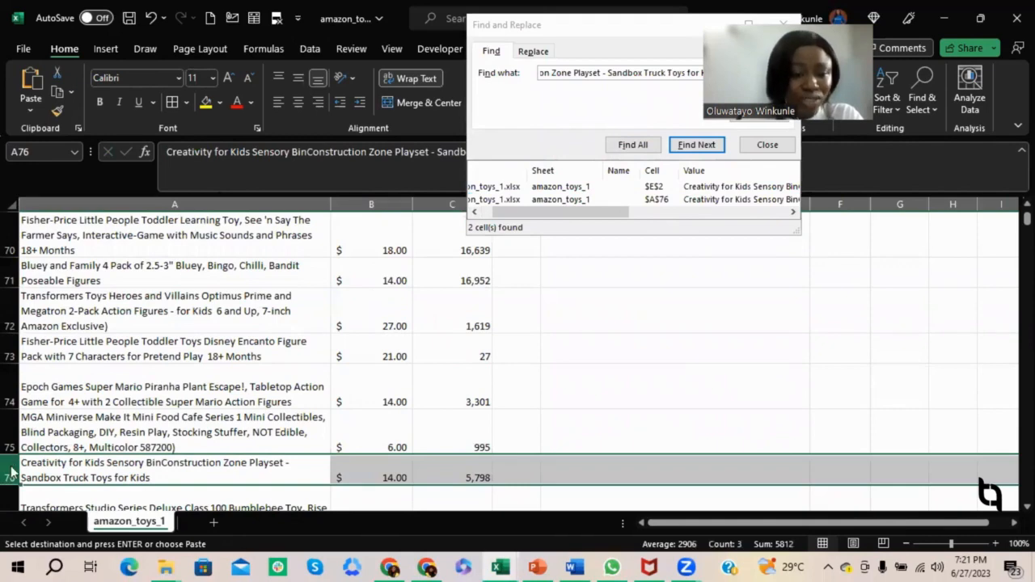
left_click(390, 475)
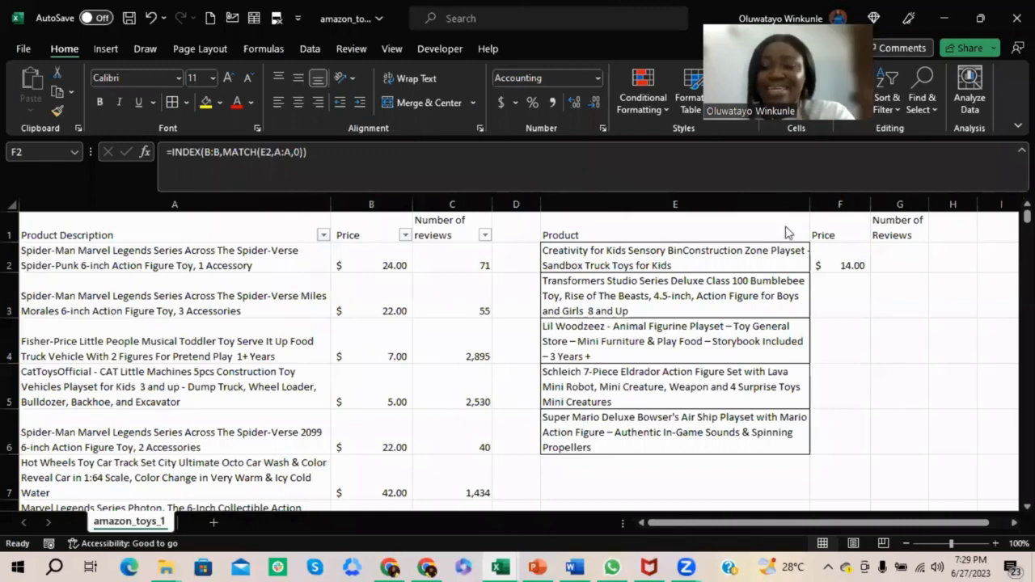
left_click(856, 257)
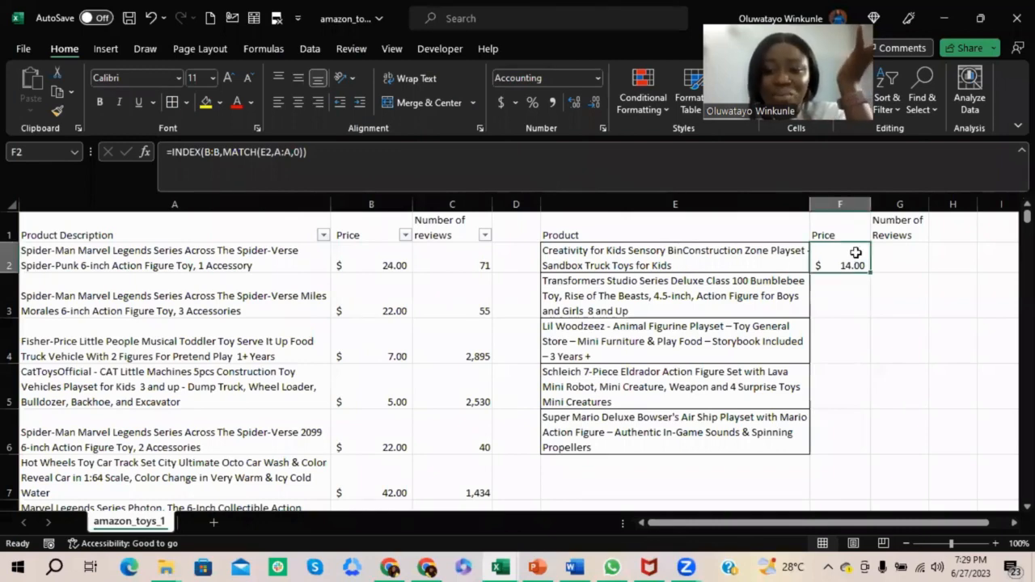
left_click(622, 251)
left_click(823, 263)
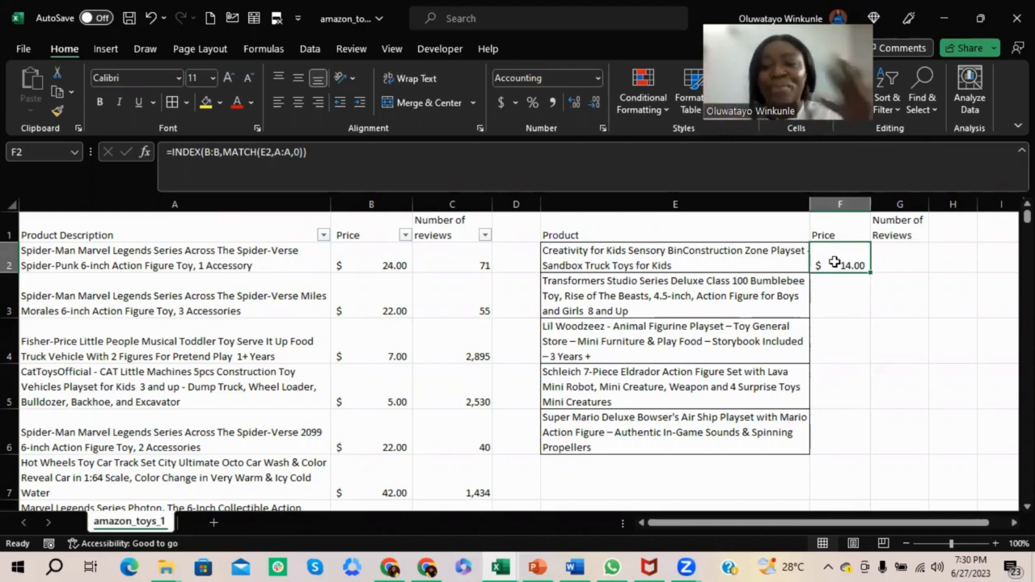
left_click(848, 302)
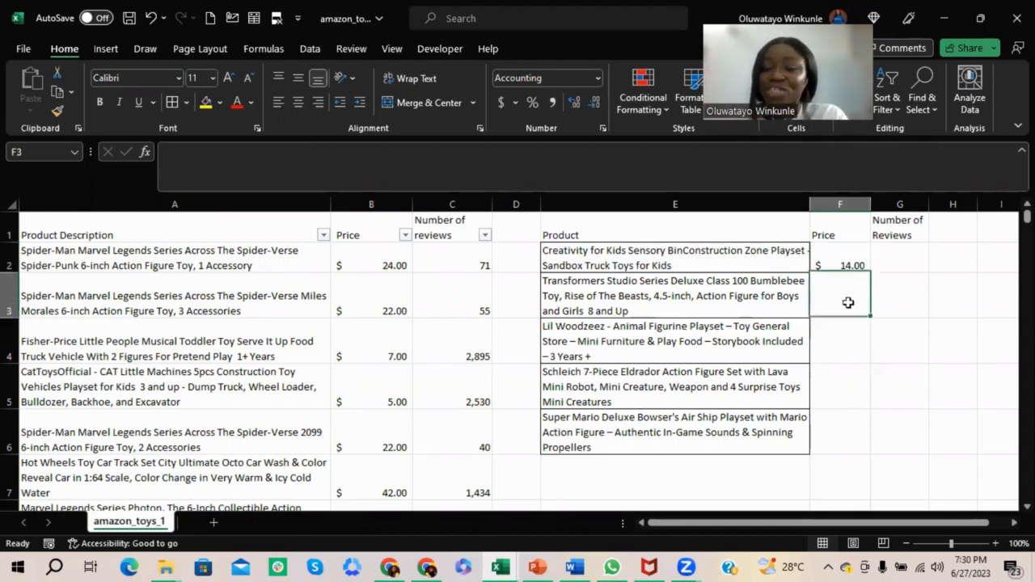
left_click(843, 266)
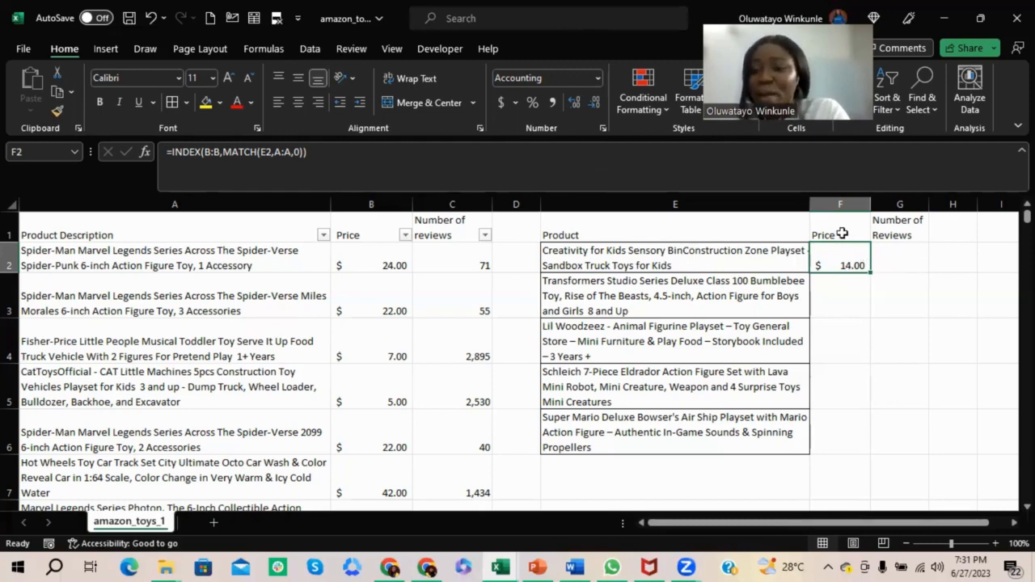
left_click(855, 297)
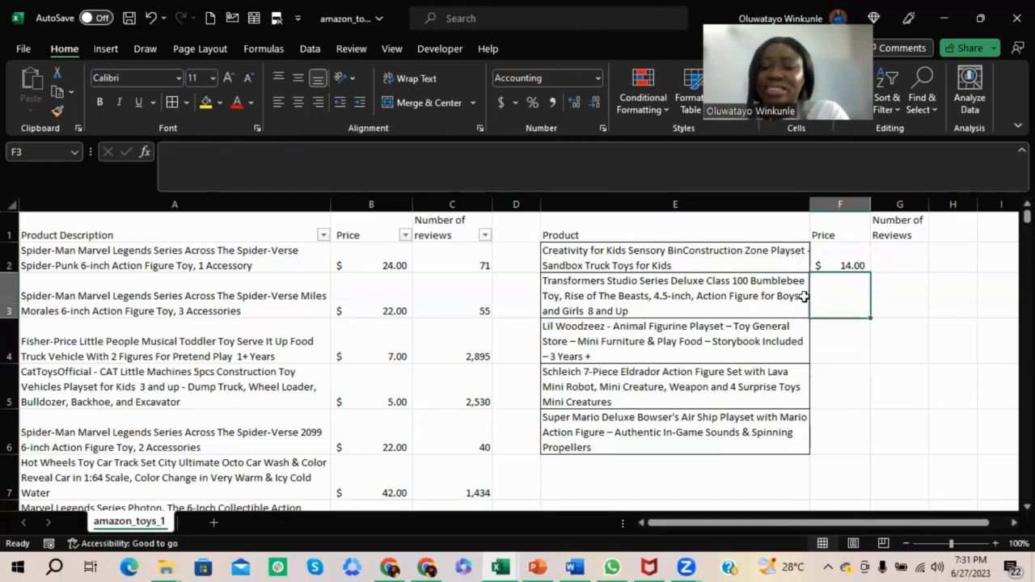
Make the MATCH arguments in F2's formula absolute, as $E$2 and $A:$A, and enter it
left_click(852, 264)
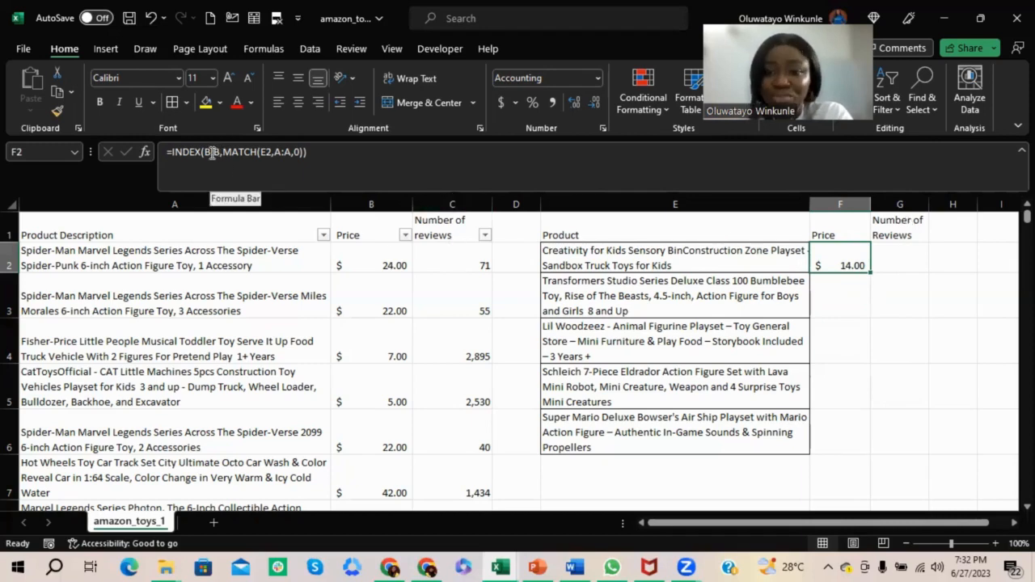
left_click(268, 153)
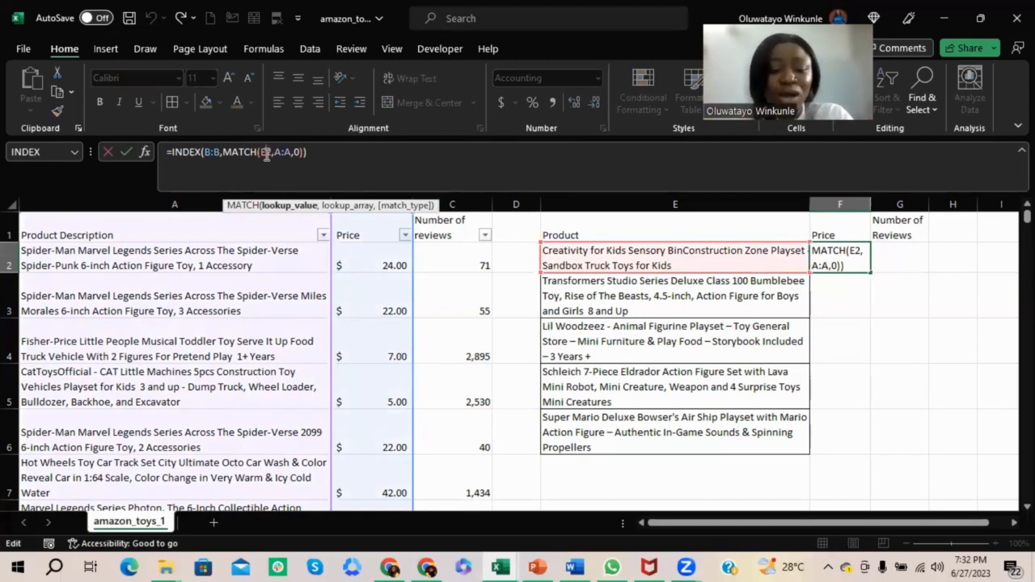
key("F4")
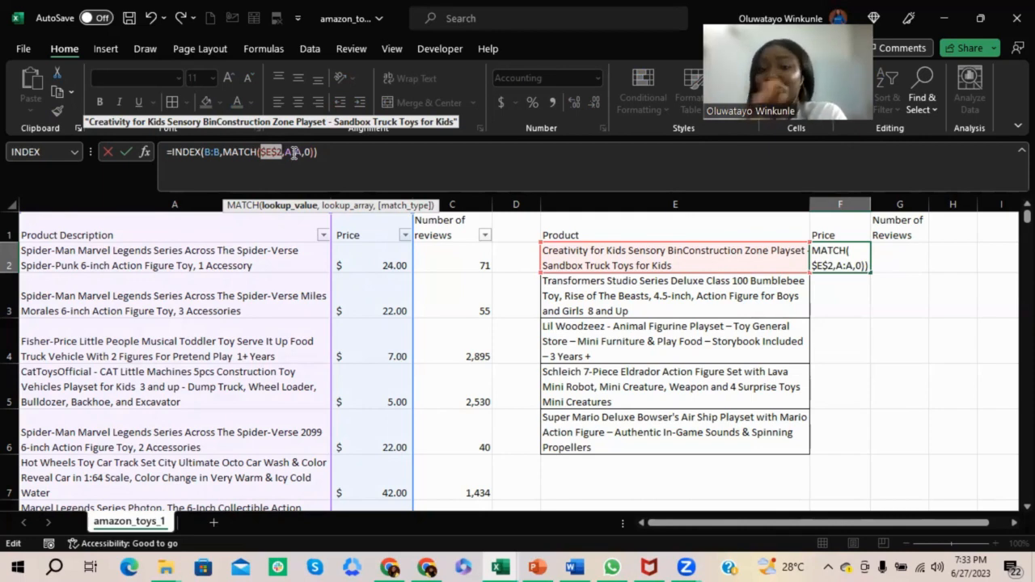
left_click(293, 153)
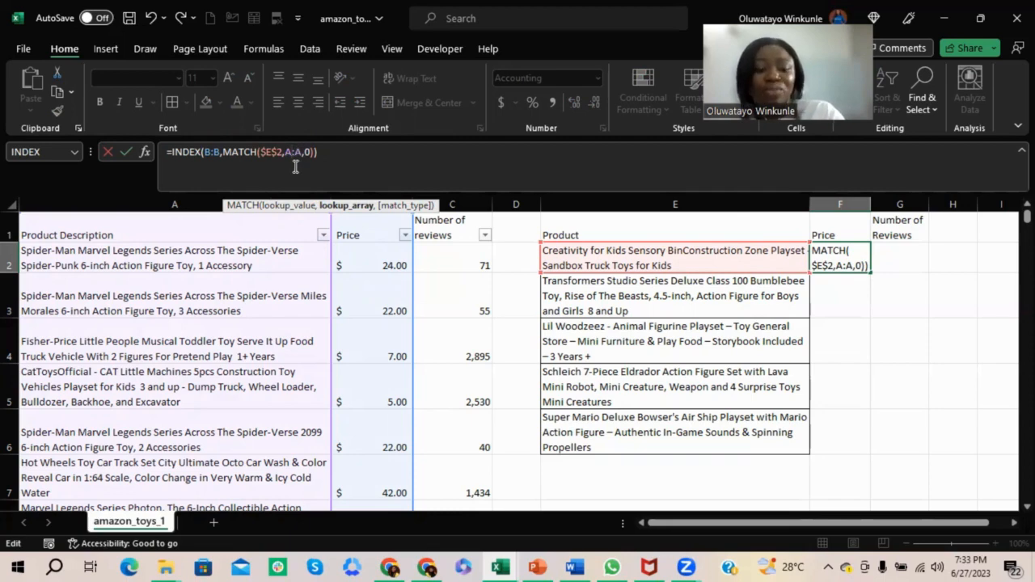
key("F4")
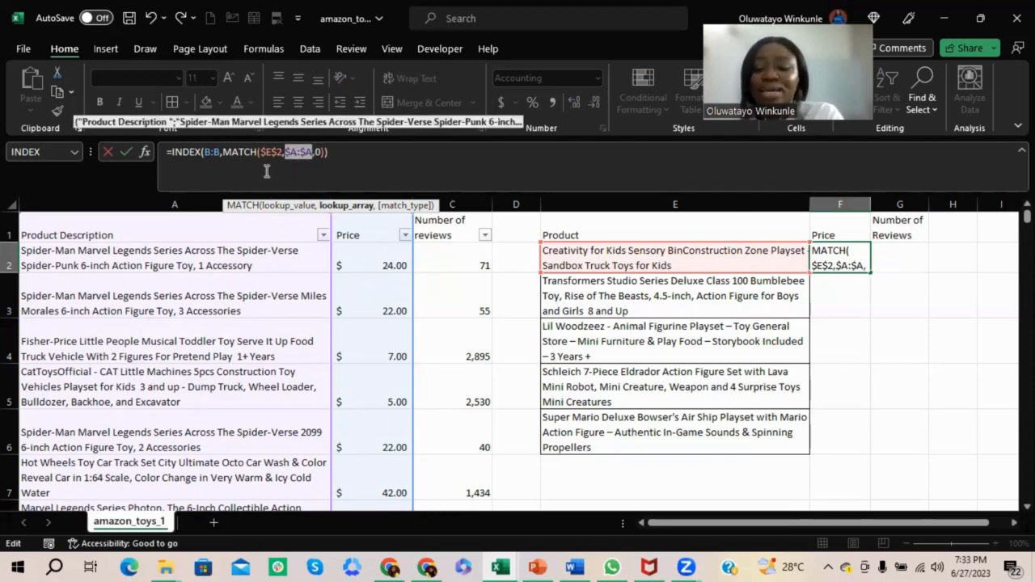
key("Return")
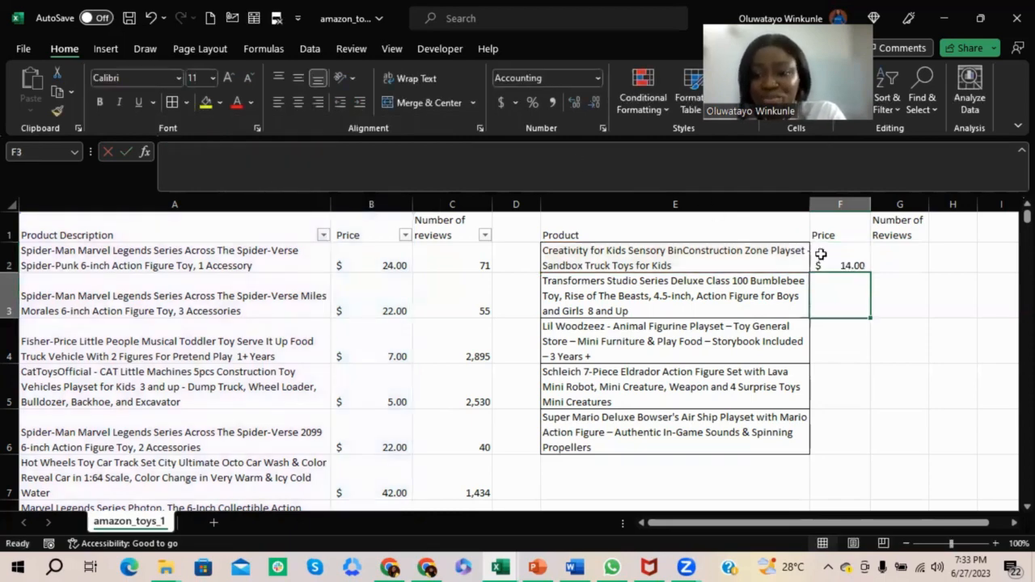
Fill F2's formula across to G2 and compare the two cells' INDEX column references
left_click(821, 255)
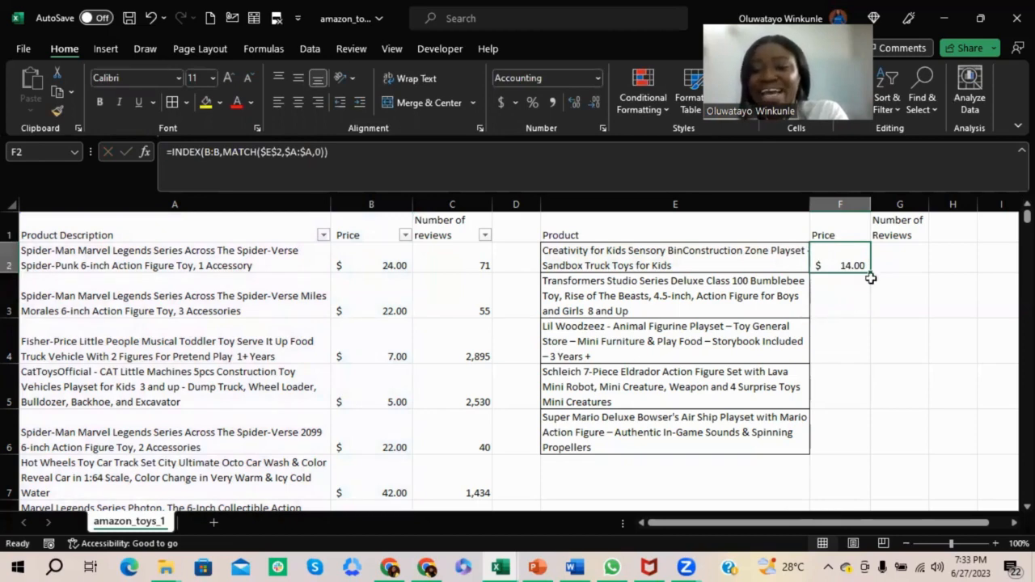
left_click_drag(868, 273, 904, 271)
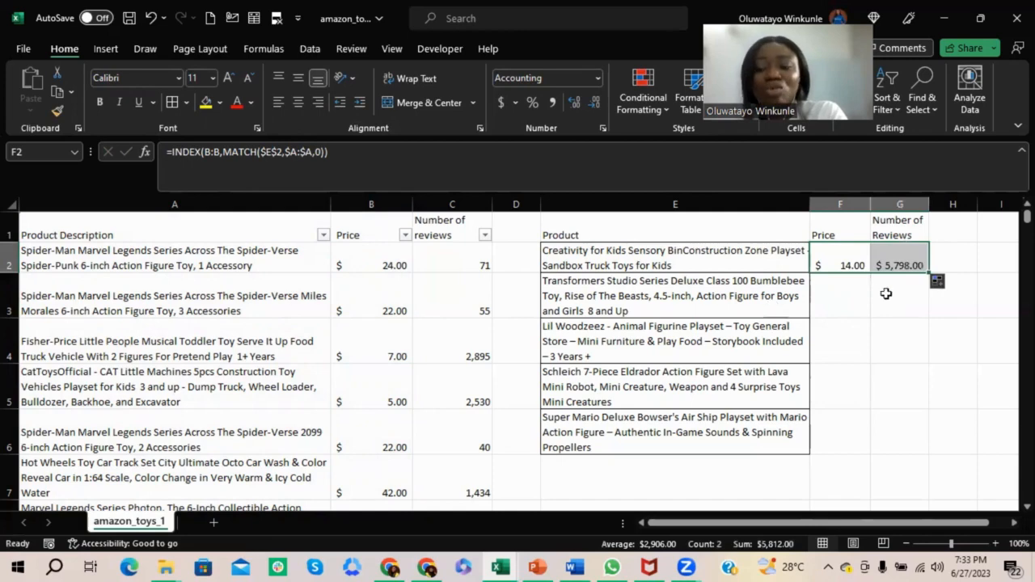
left_click(895, 265)
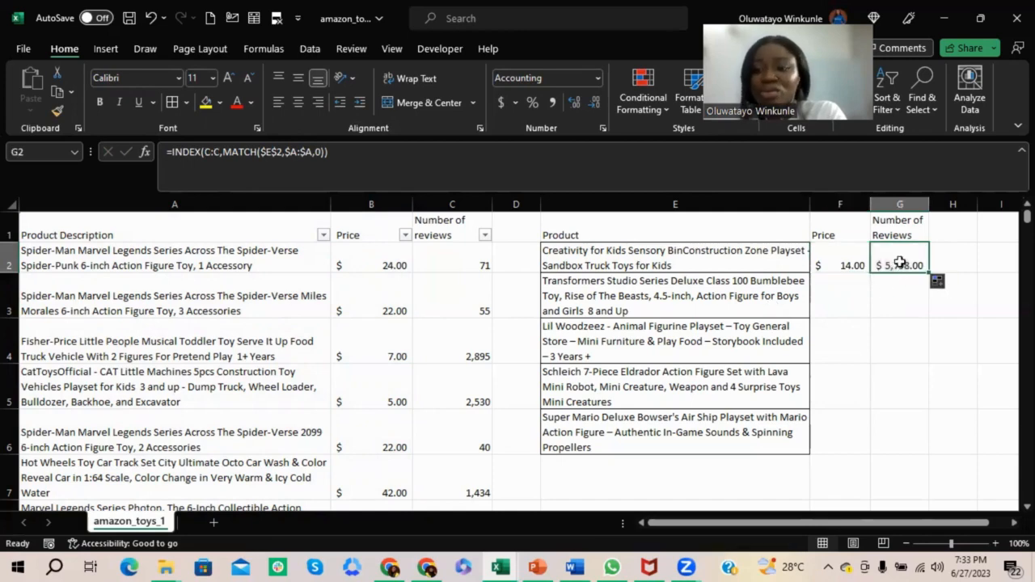
left_click(841, 261)
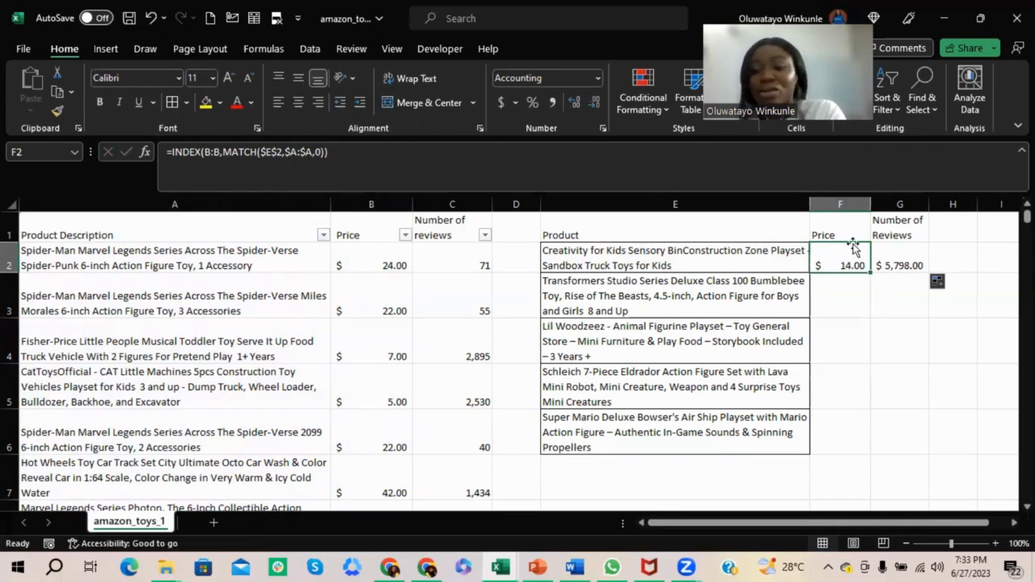
left_click(911, 266)
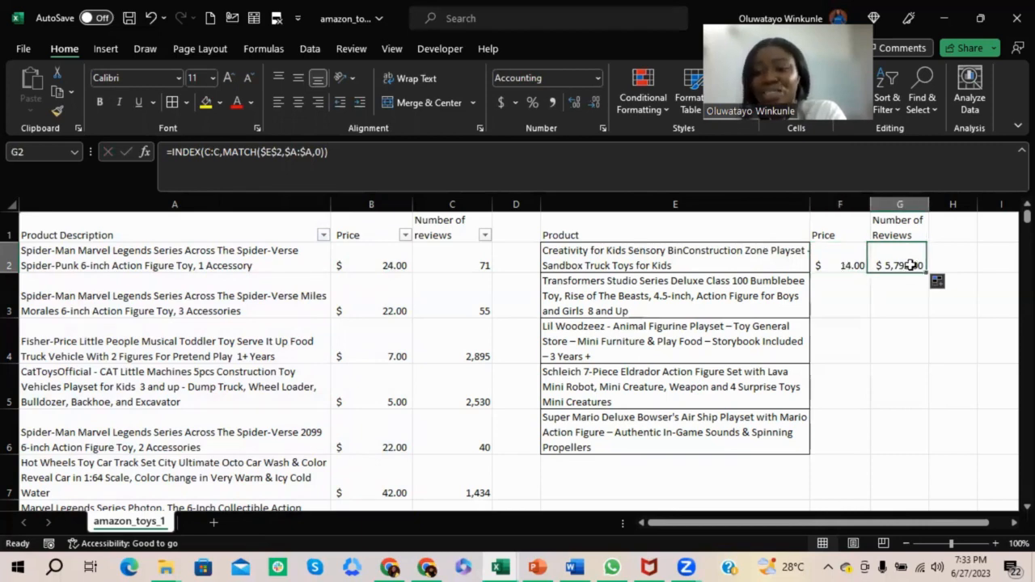
Format G2 as Number with 0 decimal places and the thousands separator
left_click(602, 129)
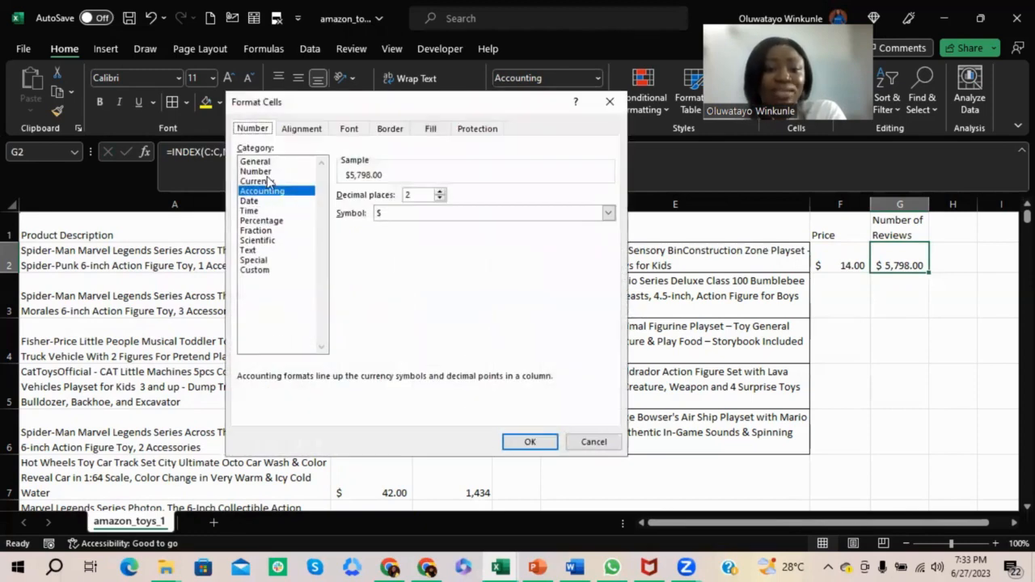
left_click(267, 173)
left_click(439, 198)
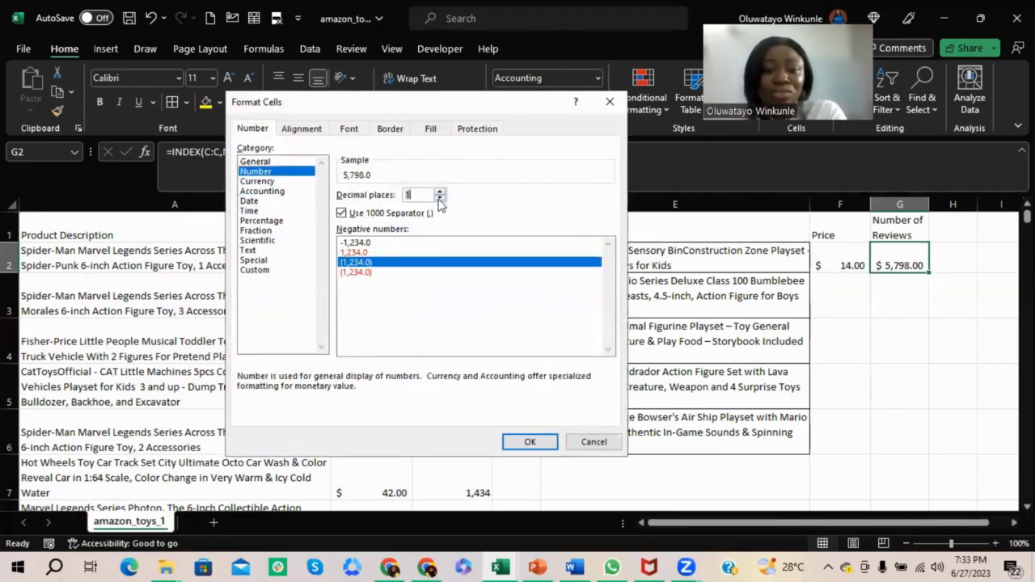
left_click(439, 198)
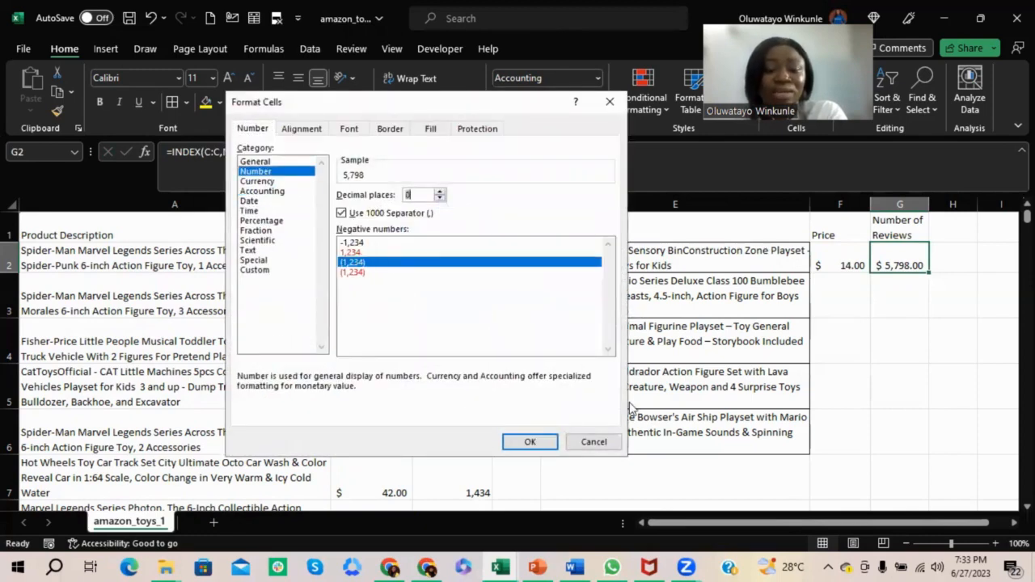
left_click(530, 442)
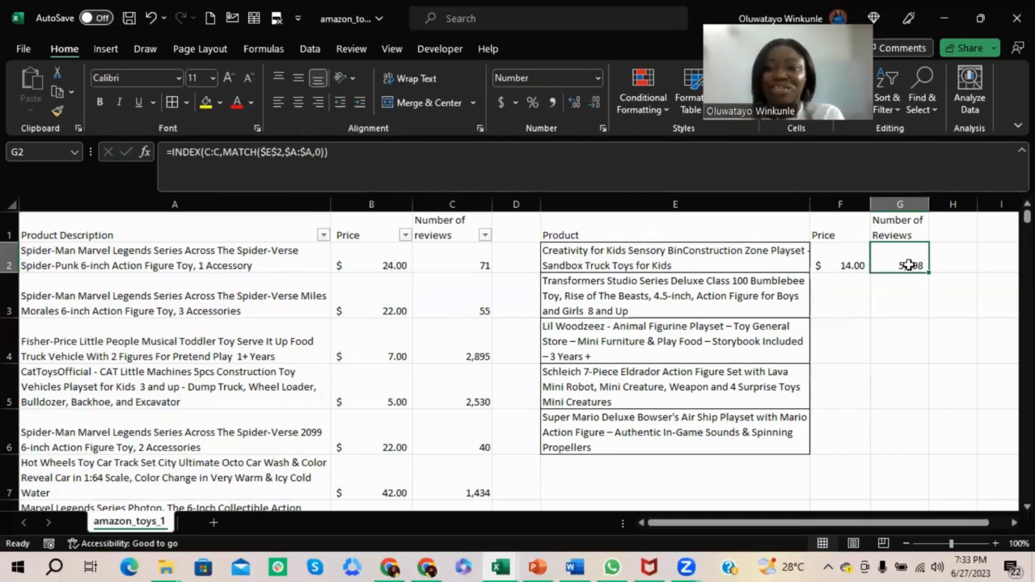
Fill the formulas in F2:G2 down through row 6
left_click(849, 258)
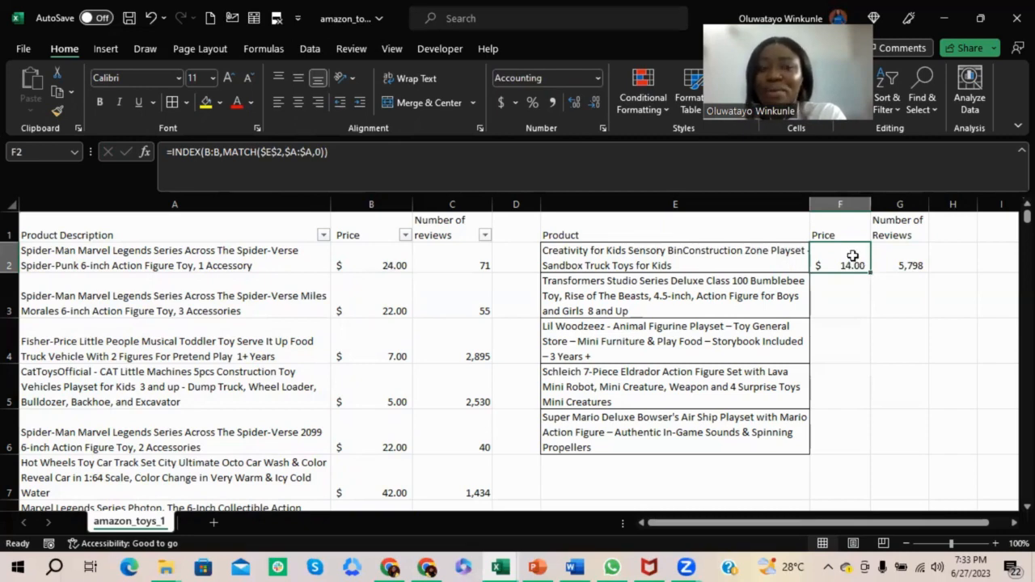
left_click_drag(853, 256, 877, 258)
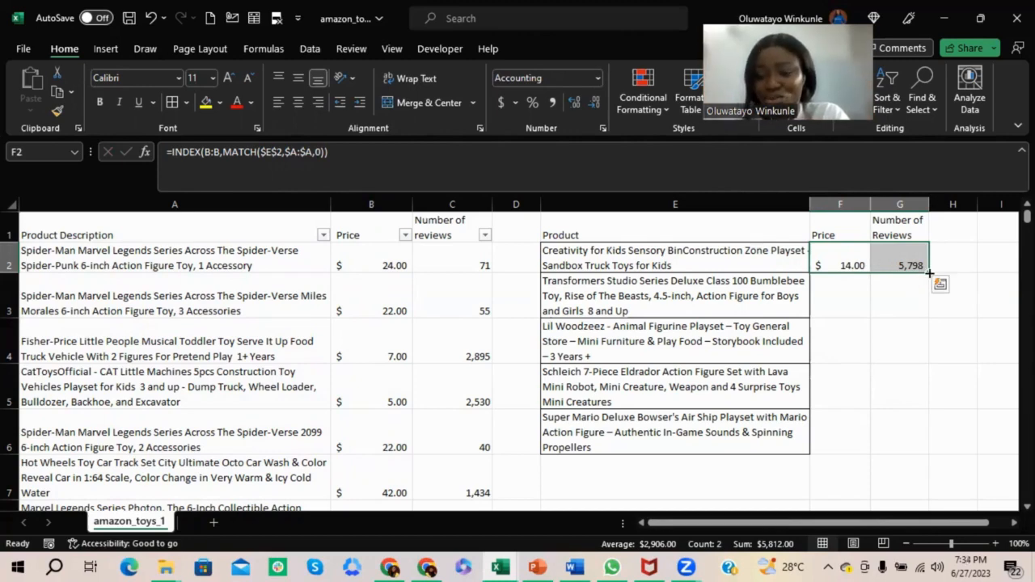
left_click_drag(930, 273, 936, 456)
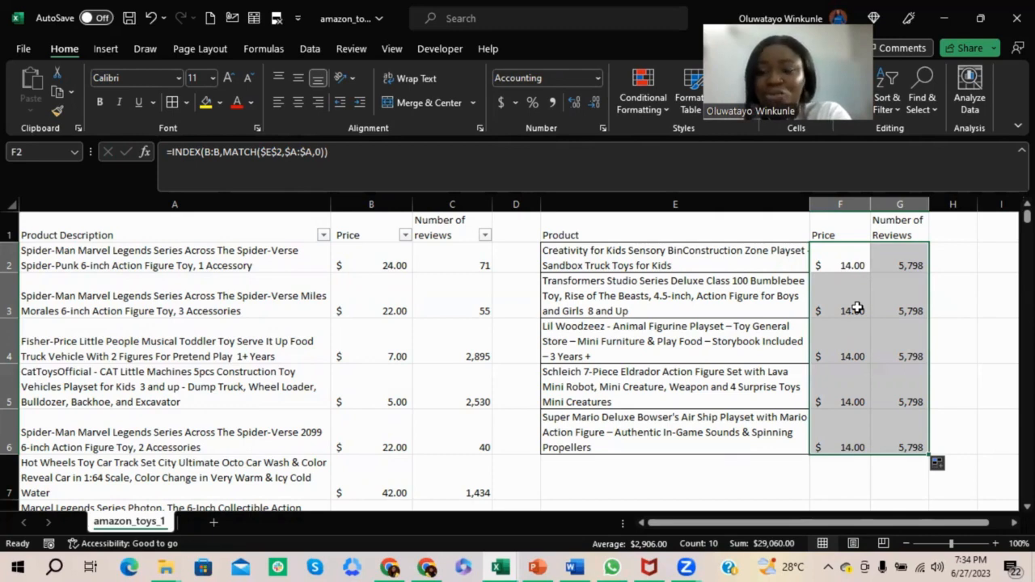
Examine the filled formulas in columns F and G against the products in column E to see which lookup cell each row uses
left_click(864, 263)
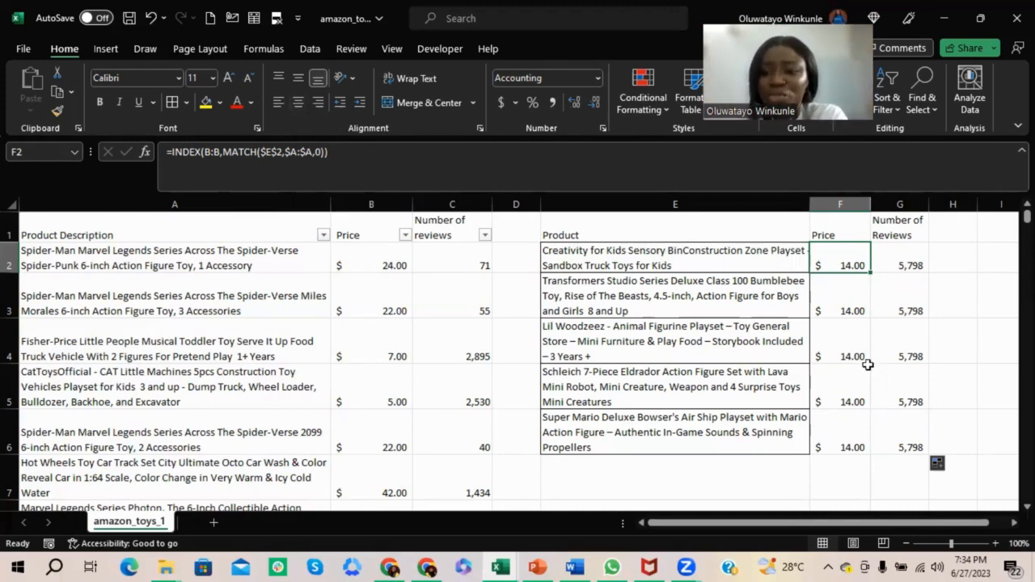
left_click(915, 326)
left_click(909, 287)
left_click(848, 398)
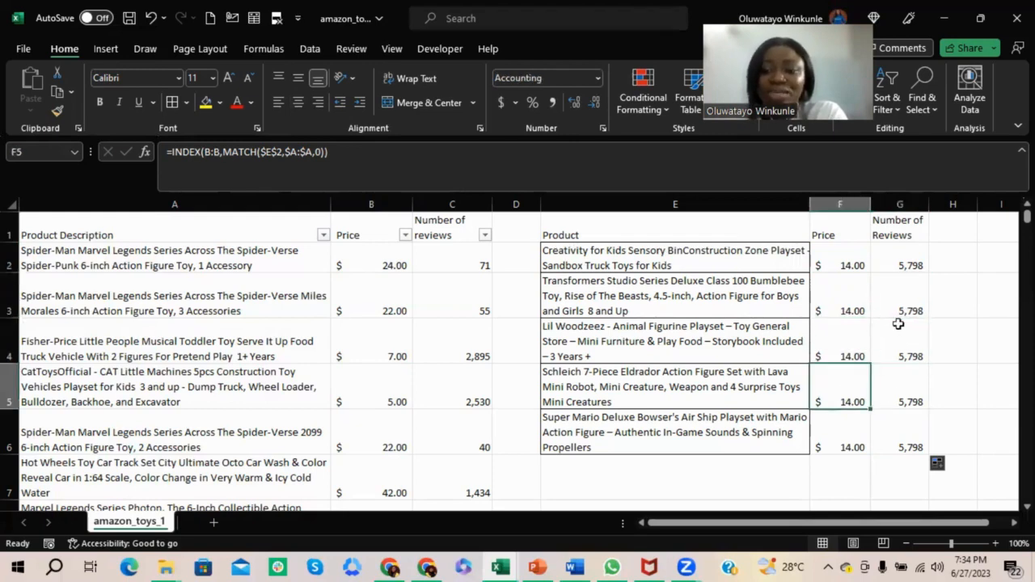
left_click(908, 371)
left_click(889, 344)
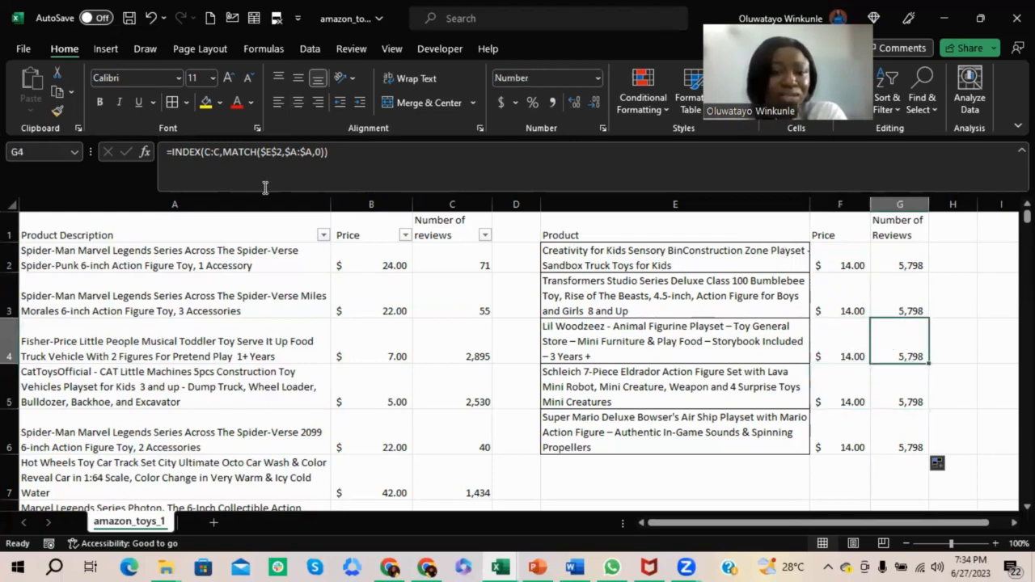
left_click(867, 390)
left_click(906, 385)
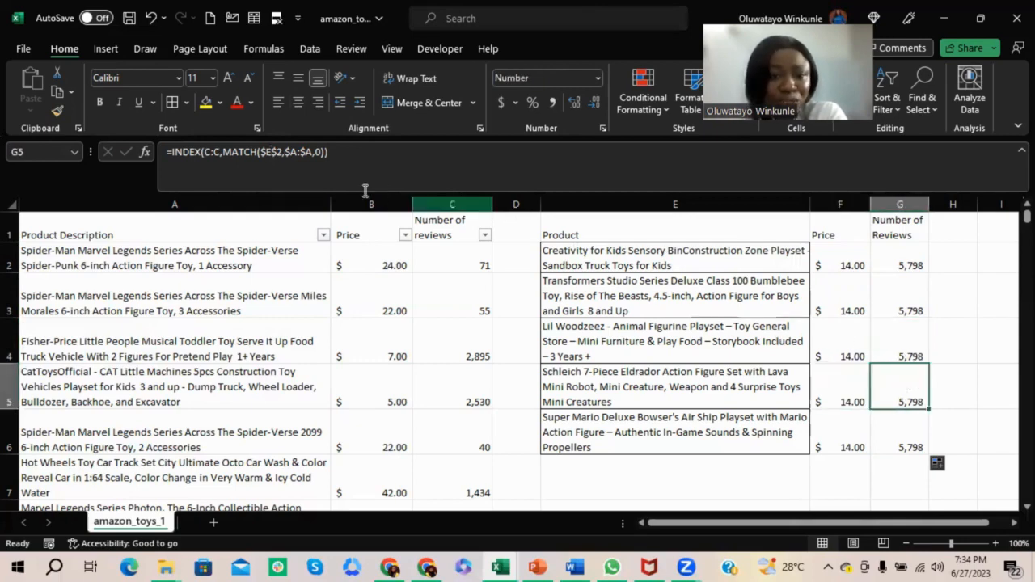
left_click(853, 262)
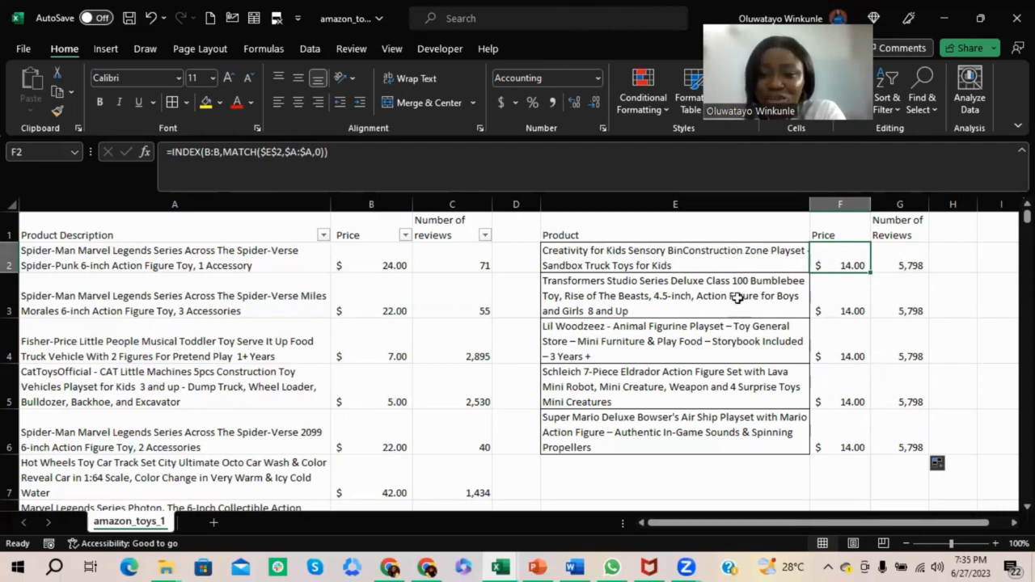
left_click(722, 253)
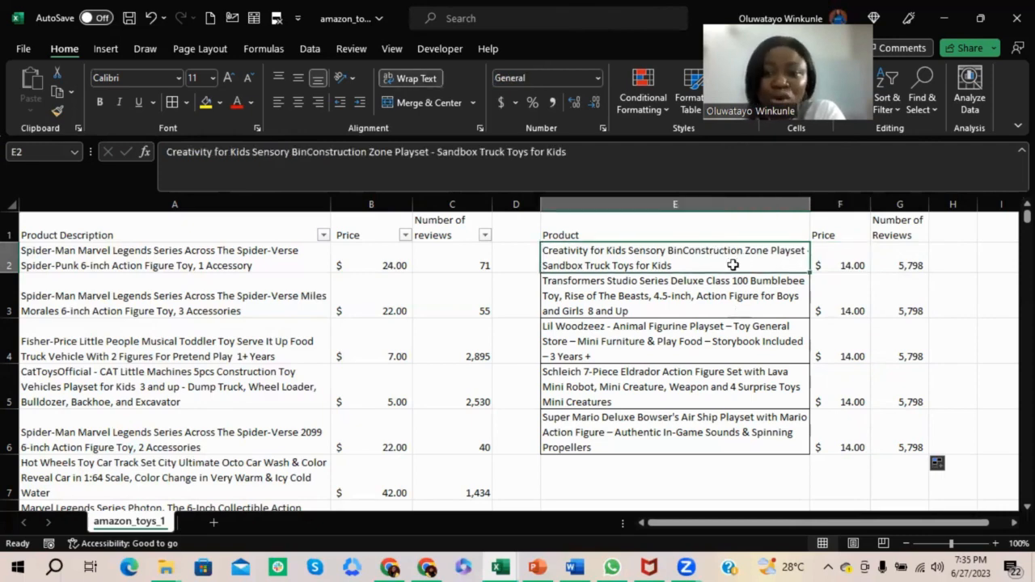
left_click(705, 301)
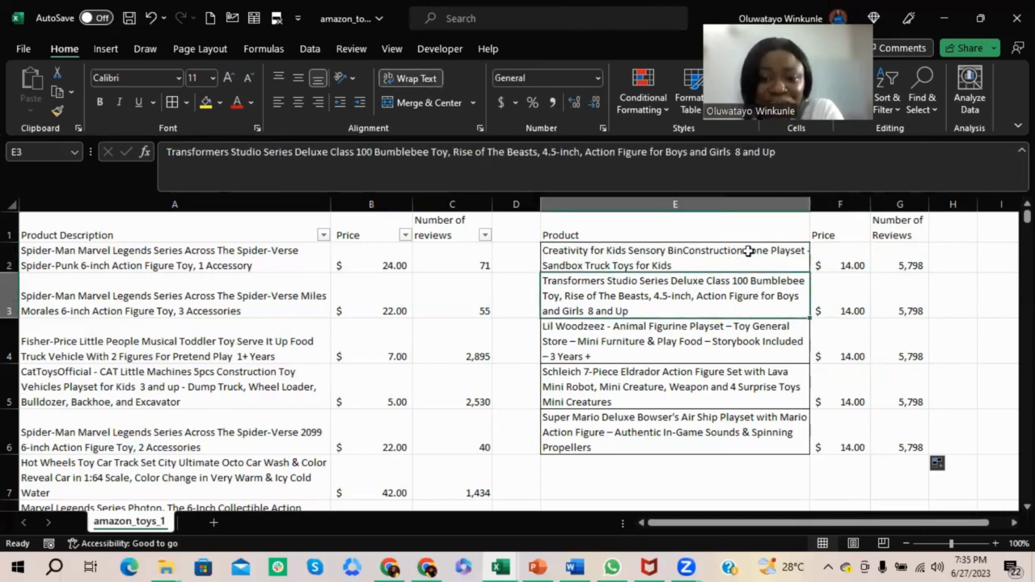
left_click(650, 376)
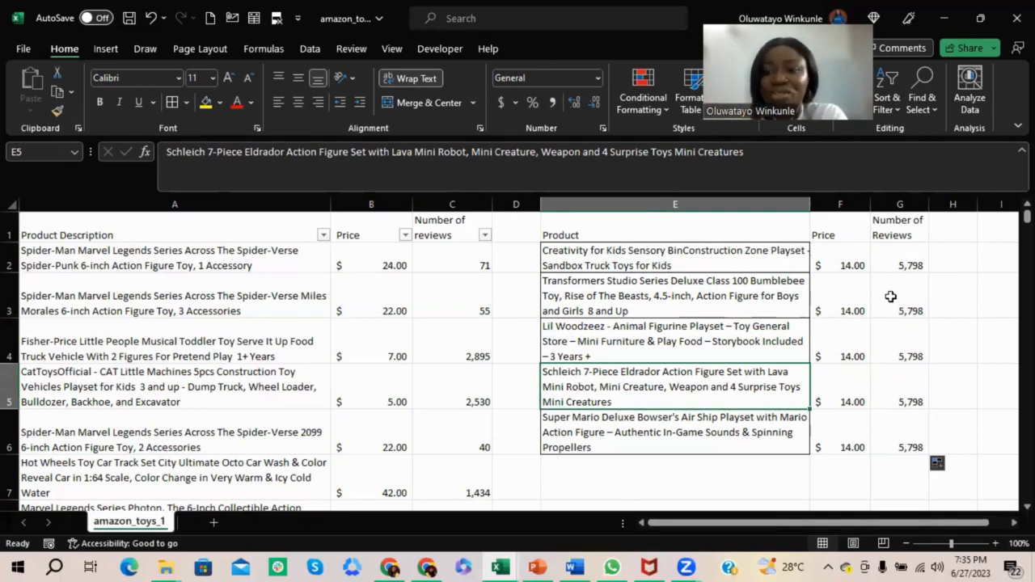
Change the lookup value in F2's formula to the mixed reference $E2, locking only the column, and enter it
left_click(843, 266)
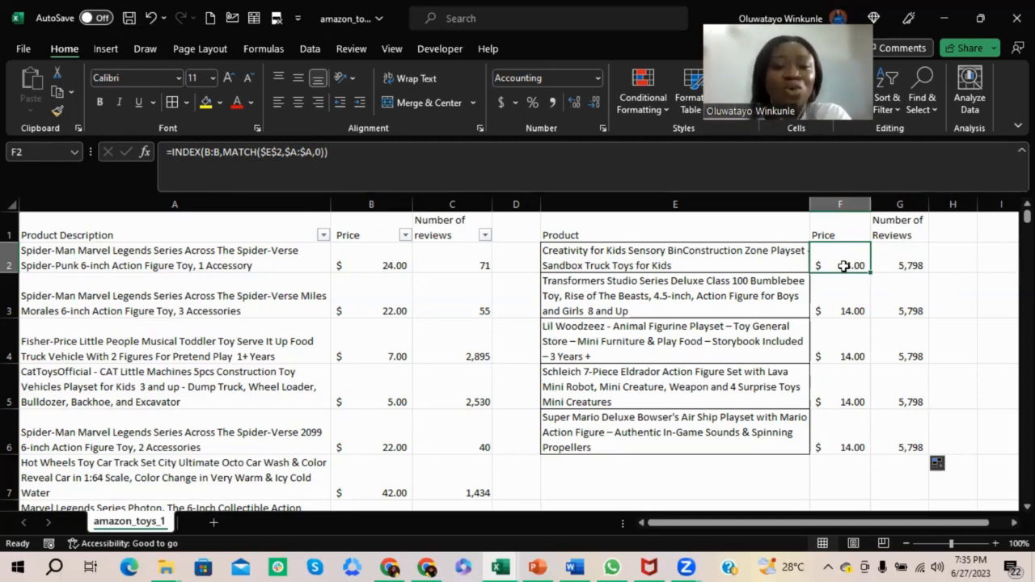
left_click(270, 155)
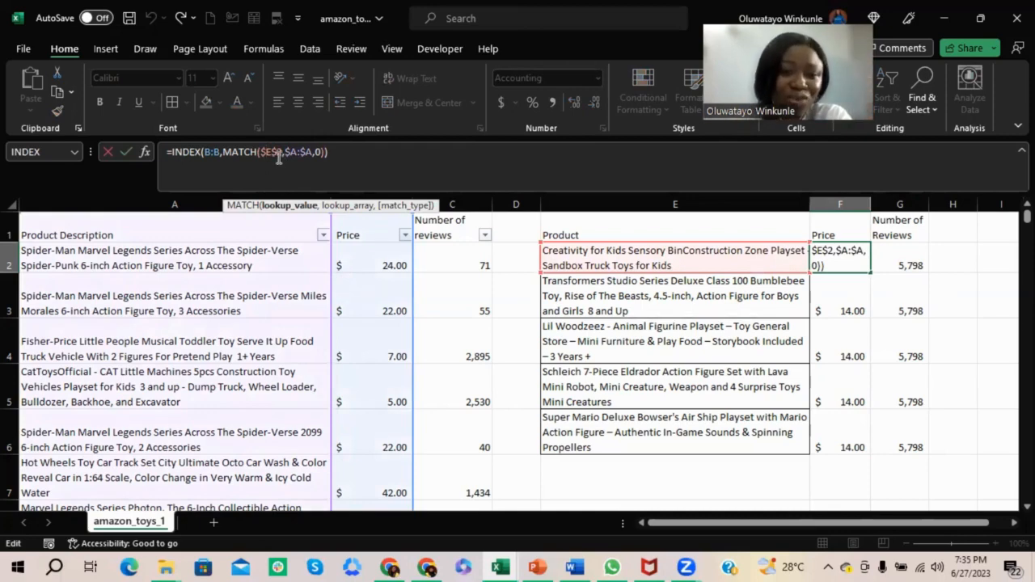
left_click(278, 154)
key("BackSpace")
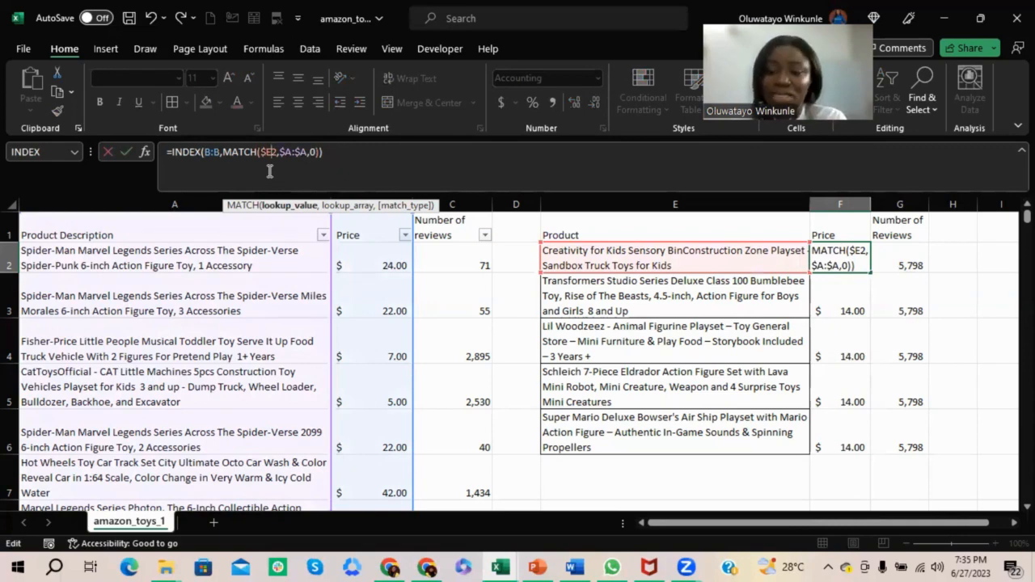
type("$")
key("Return")
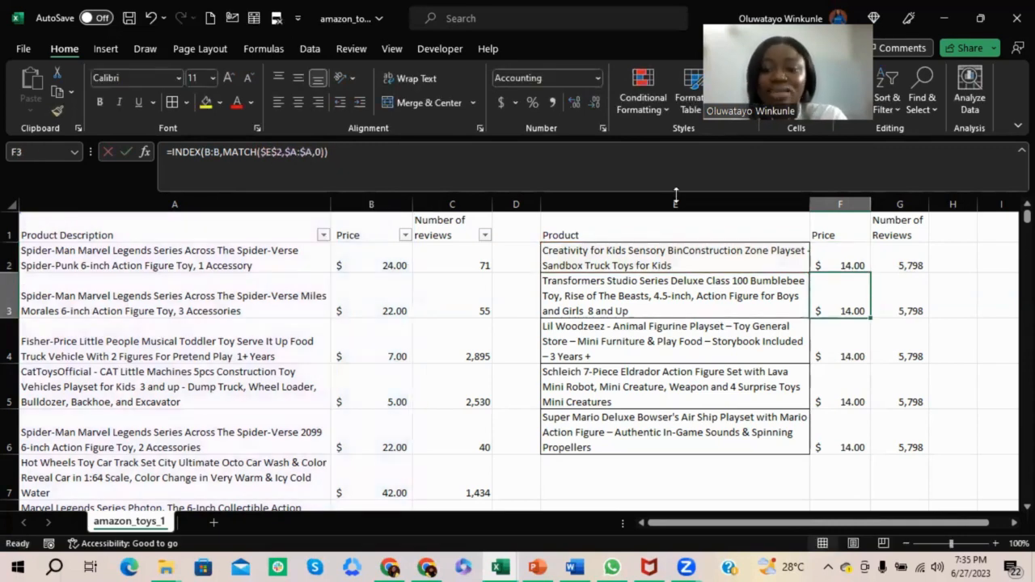
Fill F2's revised formula across to G2, and fill both cells down through row 6
left_click(845, 254)
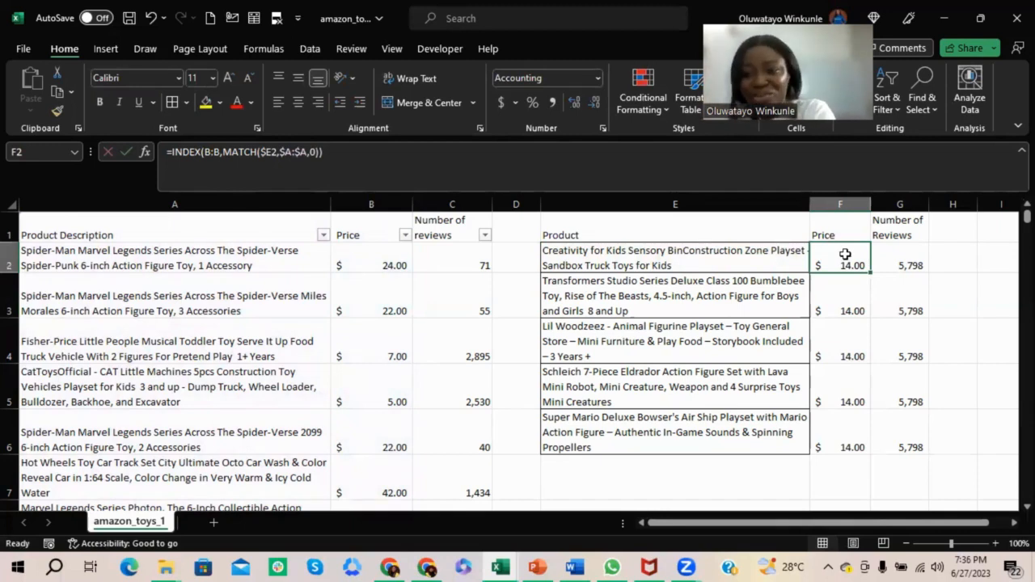
left_click_drag(871, 272, 912, 273)
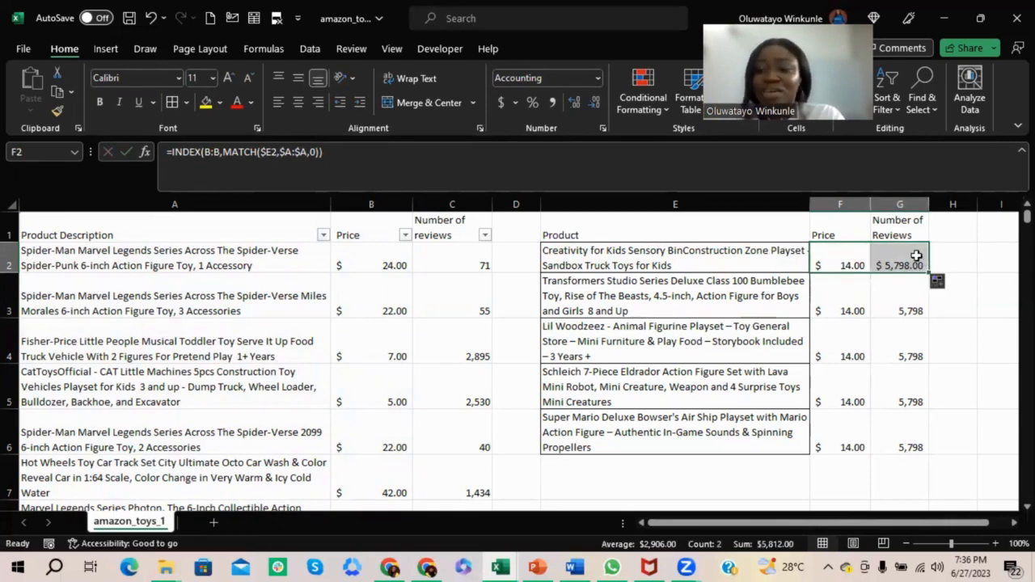
left_click(915, 257)
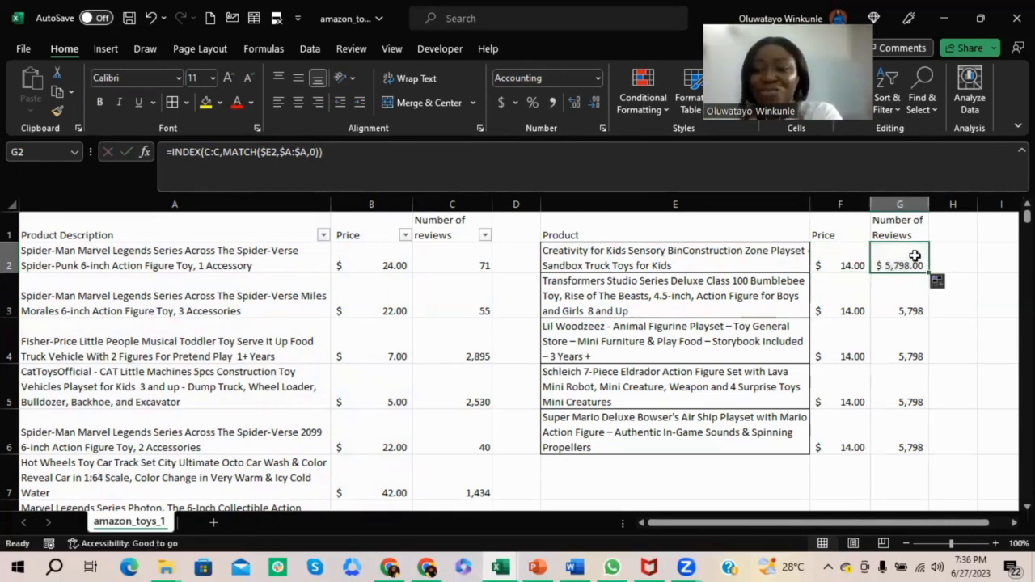
left_click_drag(853, 263, 896, 262)
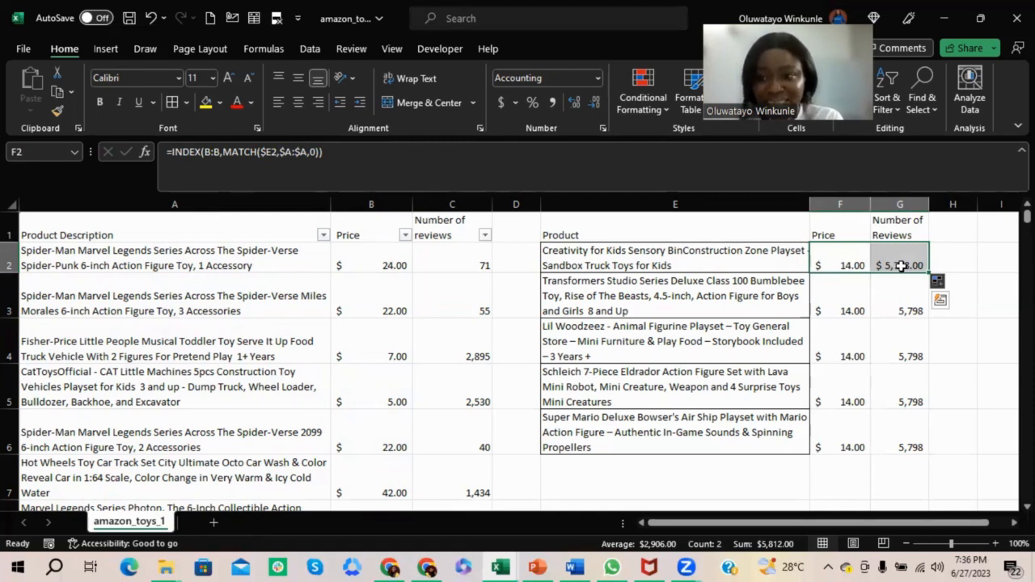
left_click_drag(929, 274, 914, 441)
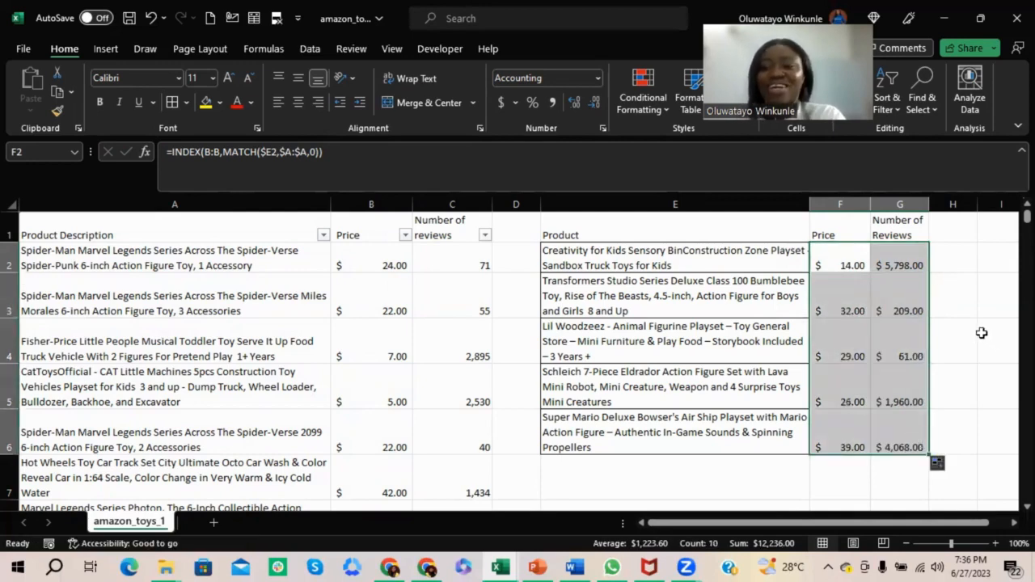
Format the review counts in G2:G6 as Number with 0 decimal places and the thousands separator
left_click_drag(900, 257, 901, 445)
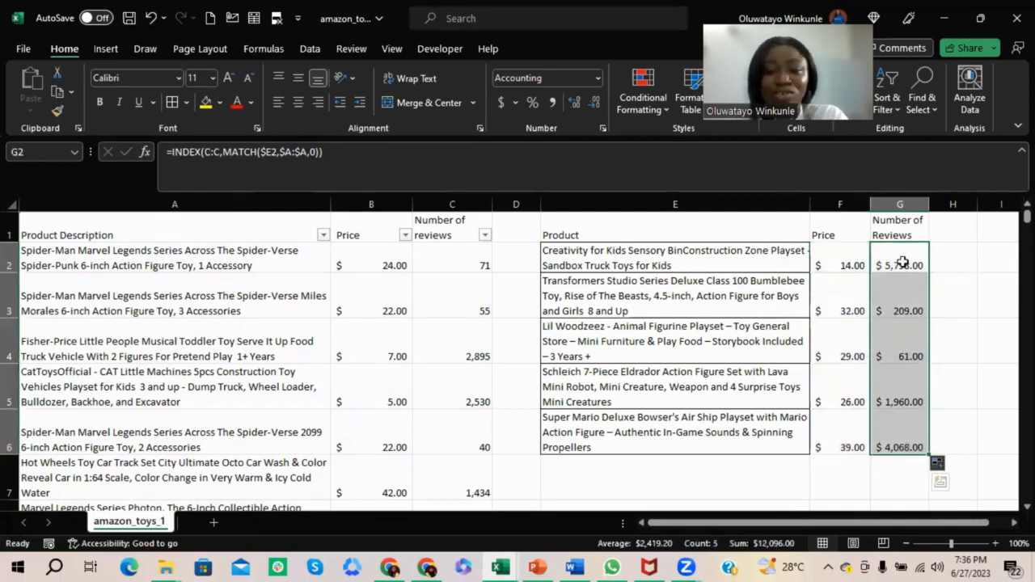
left_click(602, 128)
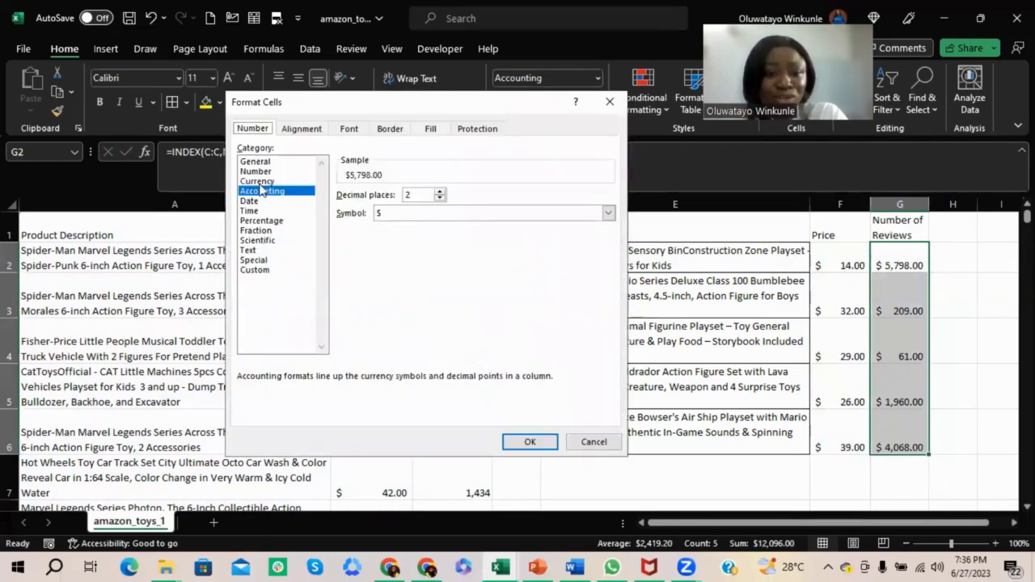
left_click(266, 175)
left_click(439, 198)
left_click(439, 199)
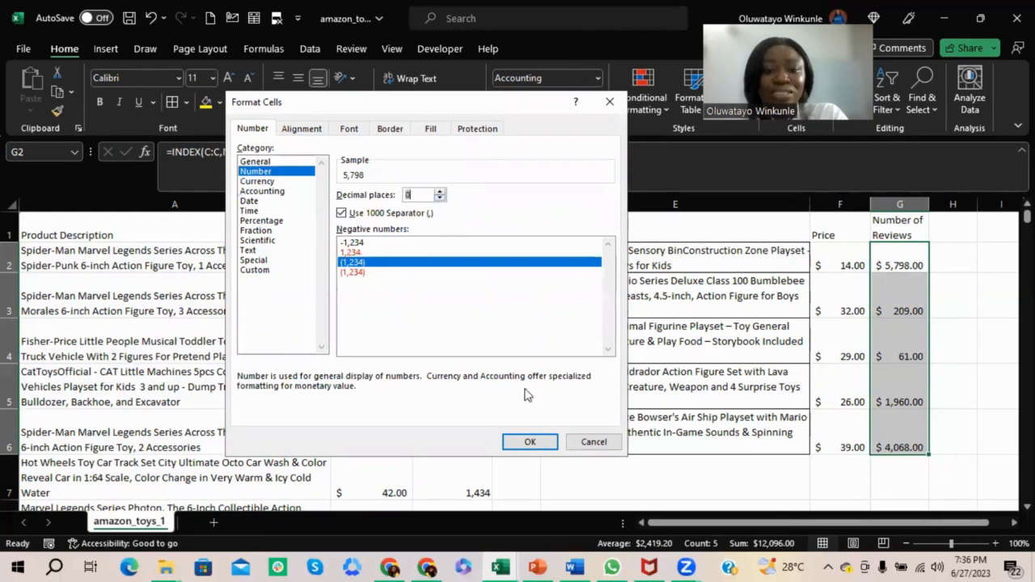
left_click(530, 443)
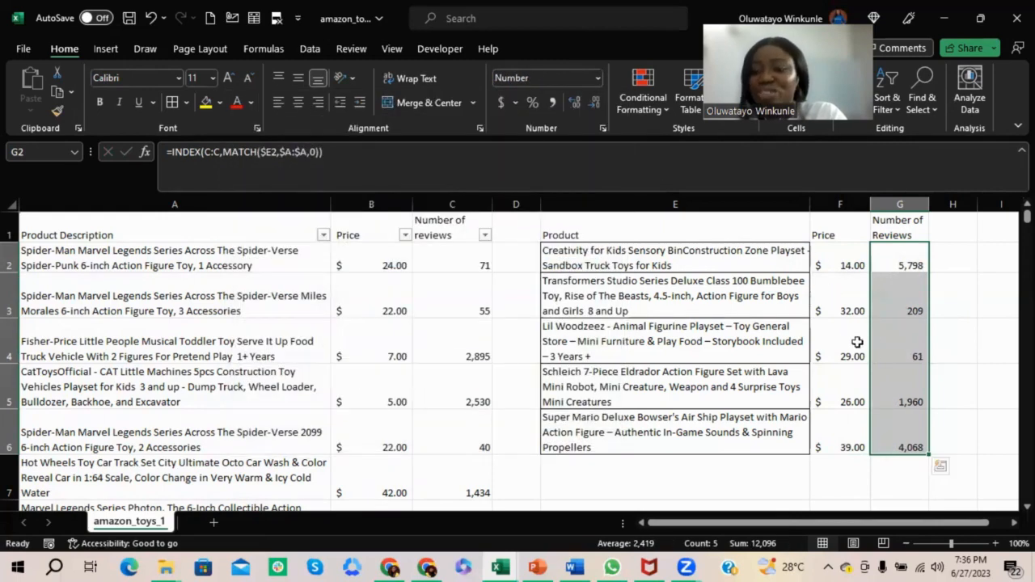
left_click(882, 336)
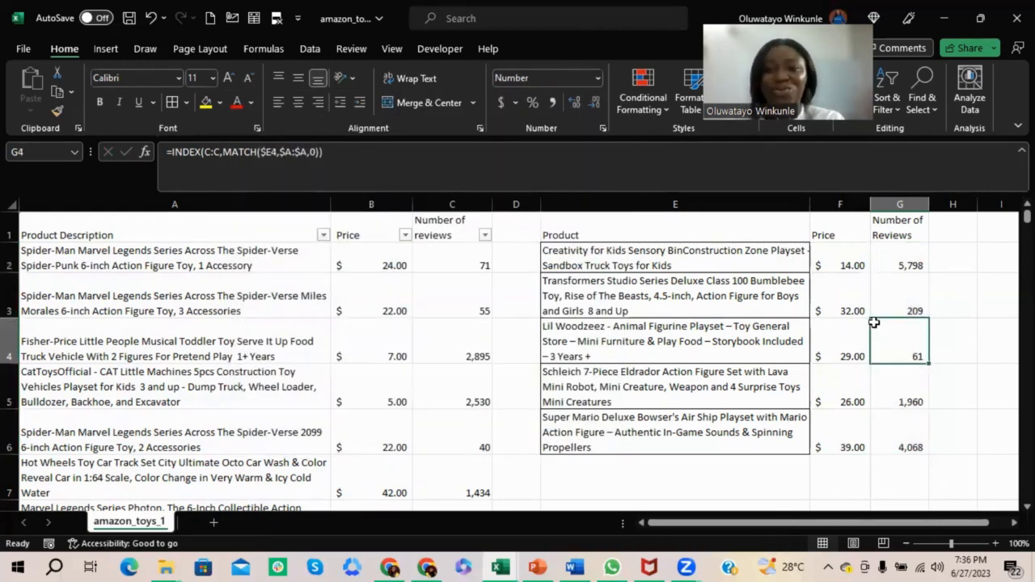